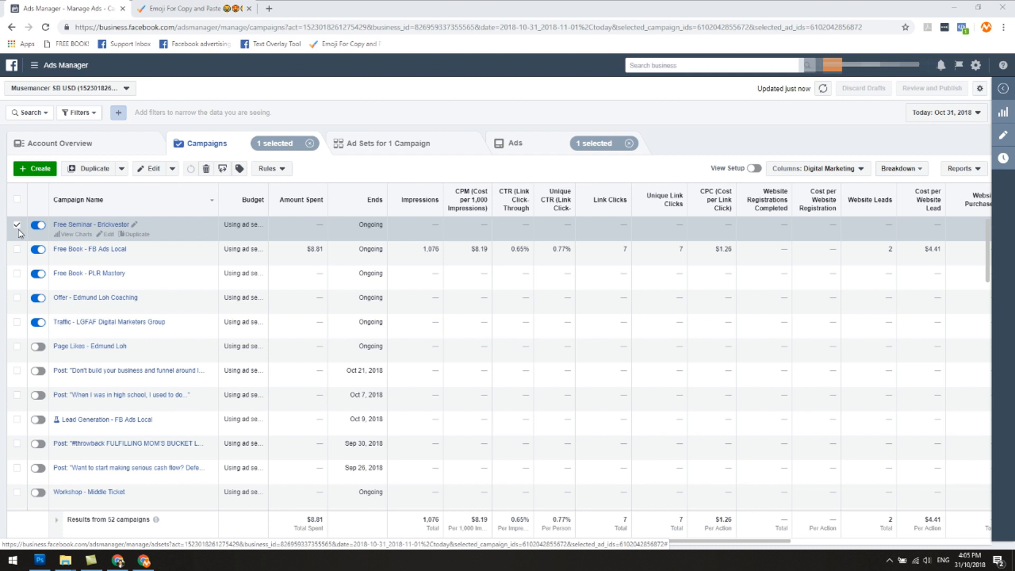
Step: Duplicate the Free Seminar campaign's ad set once into its original campaign
{"action": "left_click", "coordinate": [369, 152]}
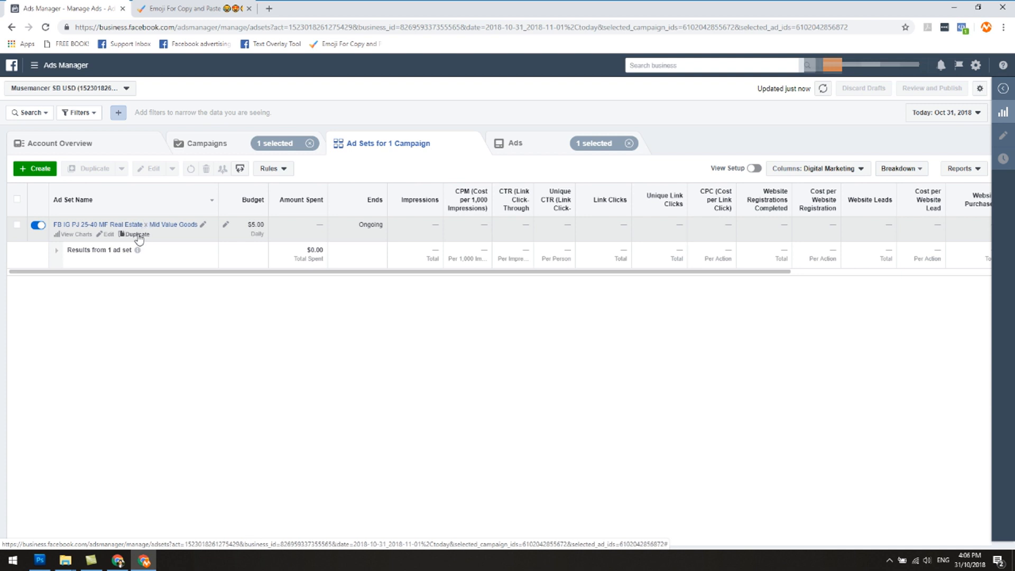
{"action": "left_click", "coordinate": [137, 236]}
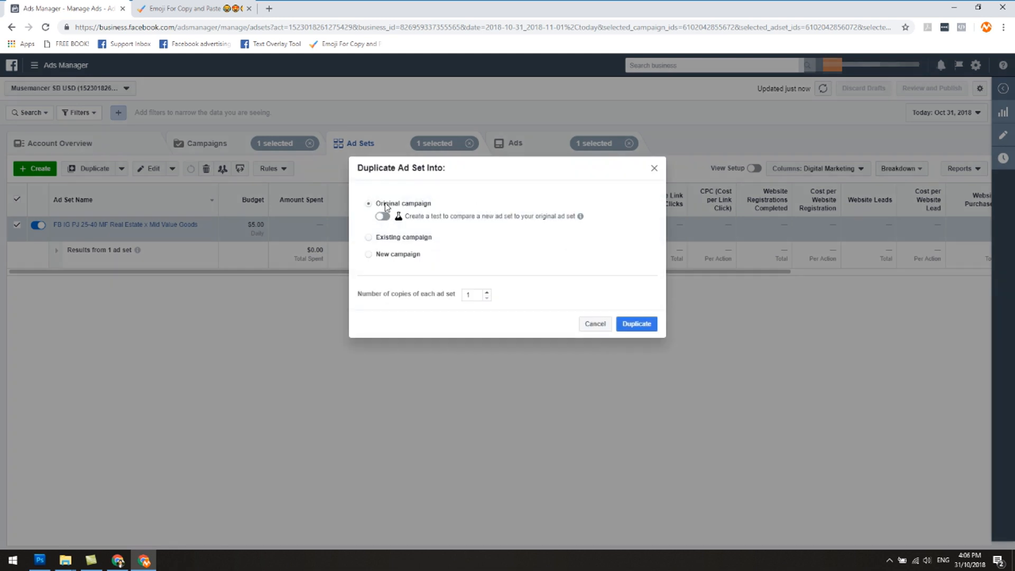
{"action": "left_click", "coordinate": [637, 324]}
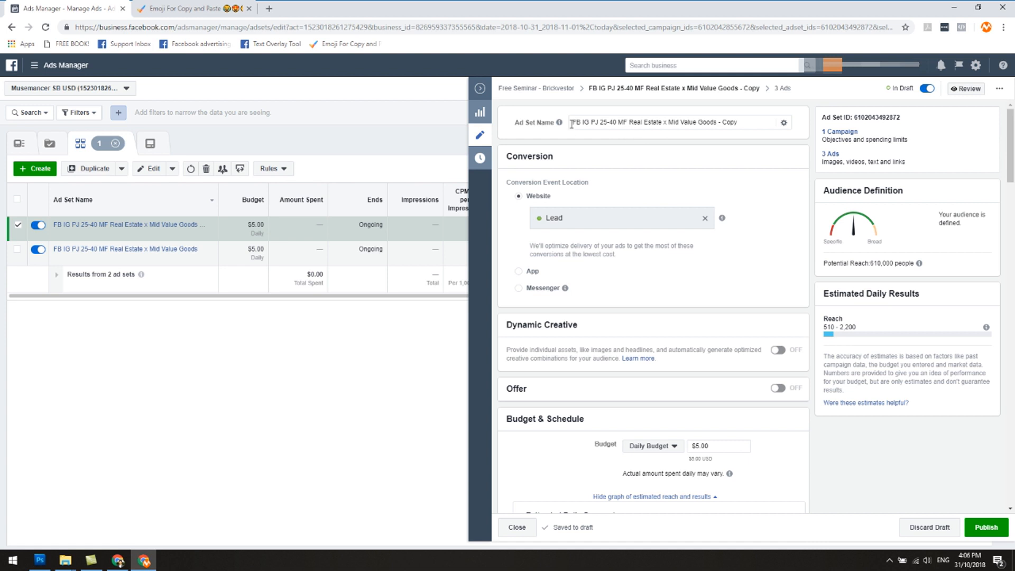
Step: Review the duplicated ad set's name, conversion event, budget, schedule, location, age, language and detailed targeting settings
{"action": "left_click_drag", "start_coordinate": [717, 122], "coordinate": [746, 122]}
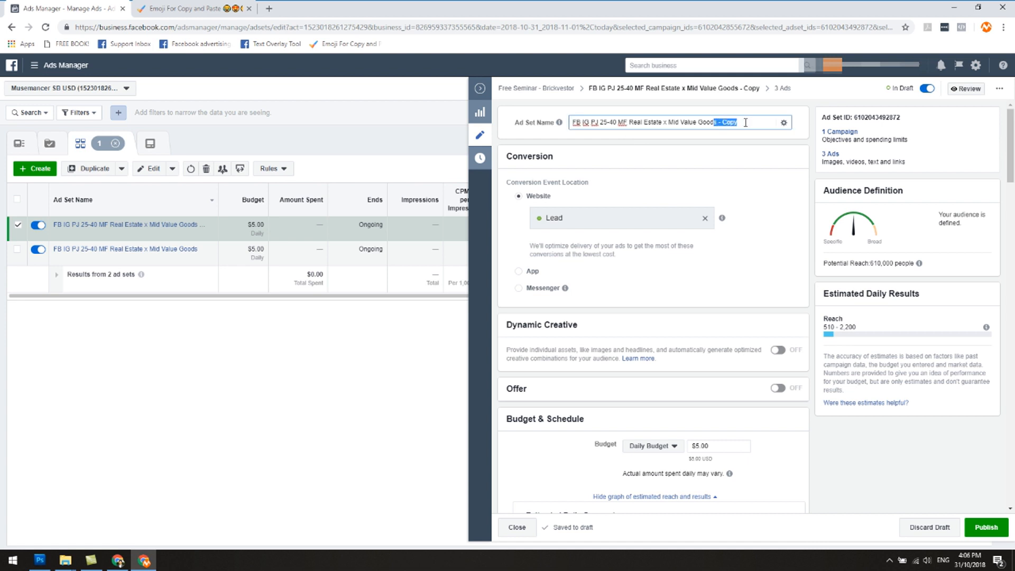
{"action": "left_click", "coordinate": [729, 142]}
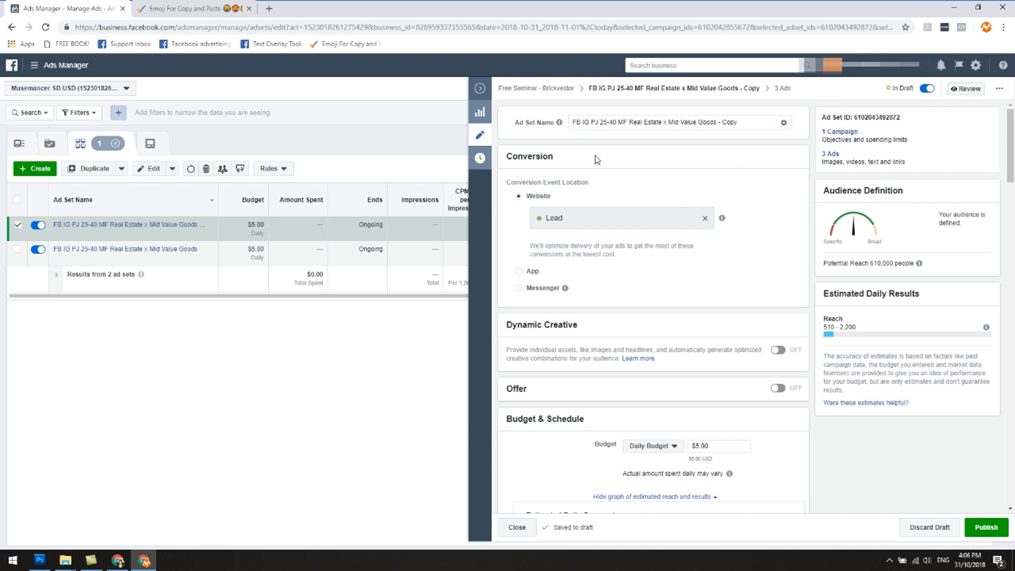
{"action": "scroll", "coordinate": [709, 193], "scroll_direction": "down", "scroll_amount": 1}
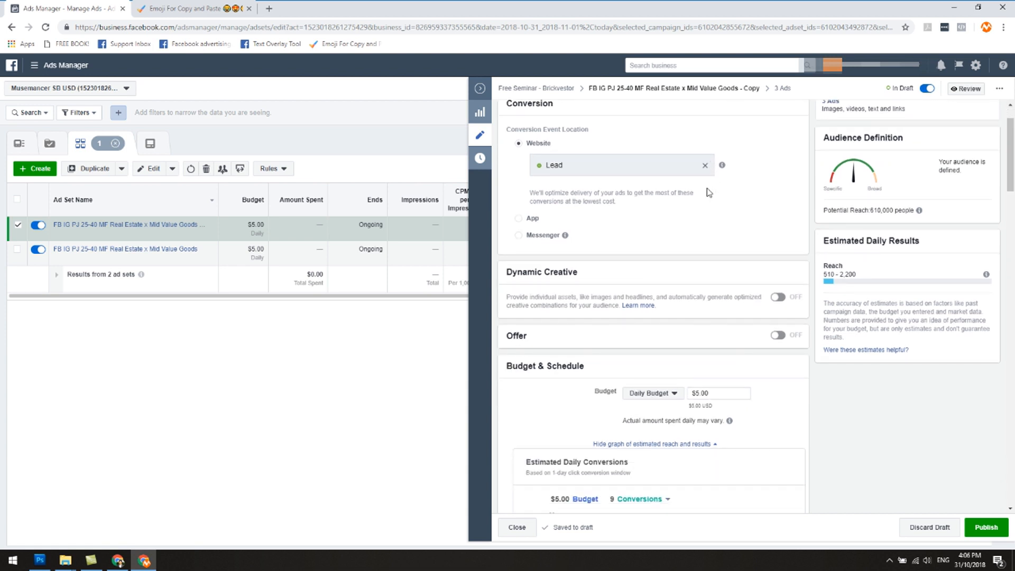
{"action": "scroll", "coordinate": [665, 234], "scroll_direction": "up", "scroll_amount": 1}
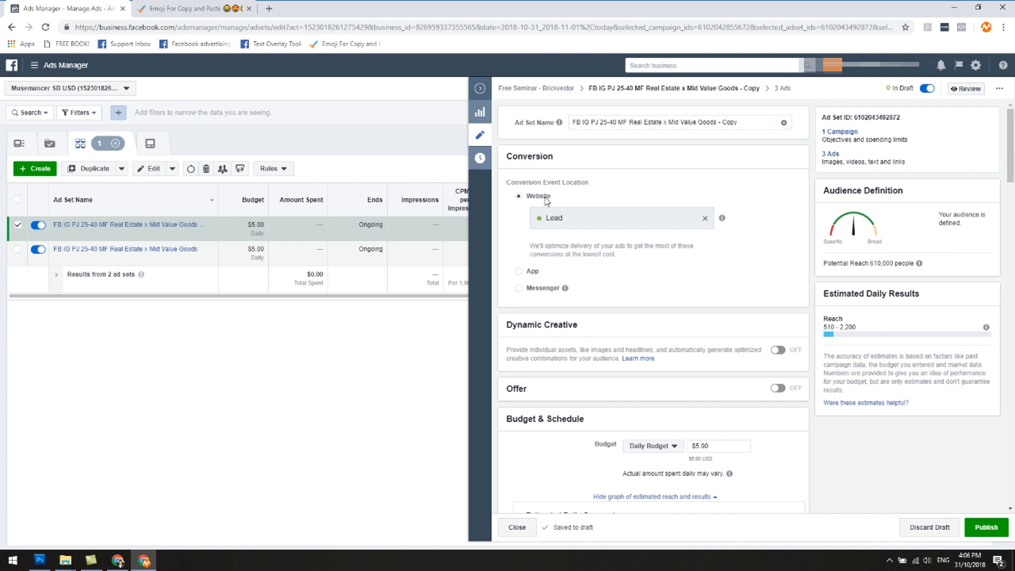
{"action": "scroll", "coordinate": [567, 288], "scroll_direction": "down", "scroll_amount": 1}
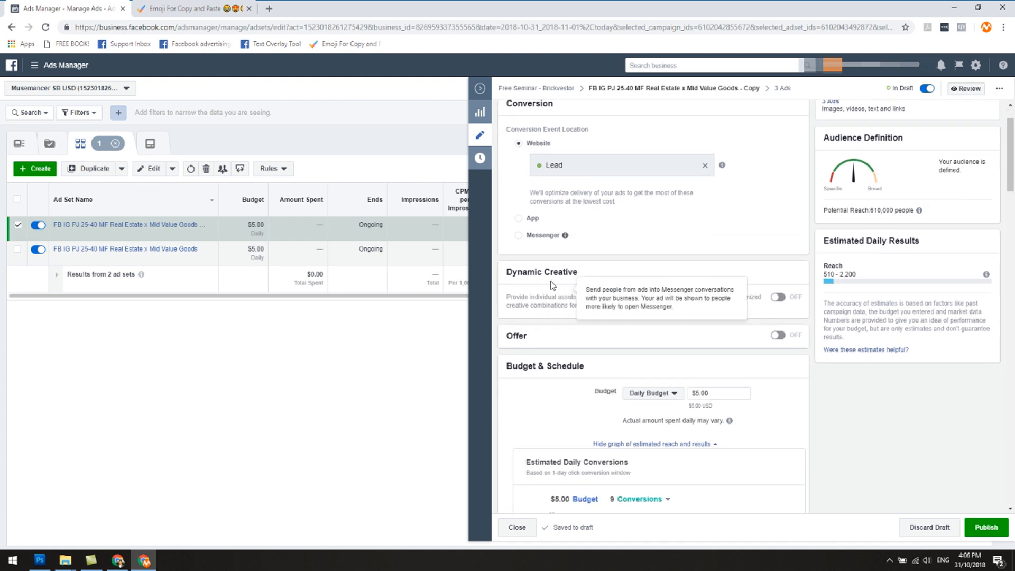
{"action": "scroll", "coordinate": [560, 281], "scroll_direction": "down", "scroll_amount": 2}
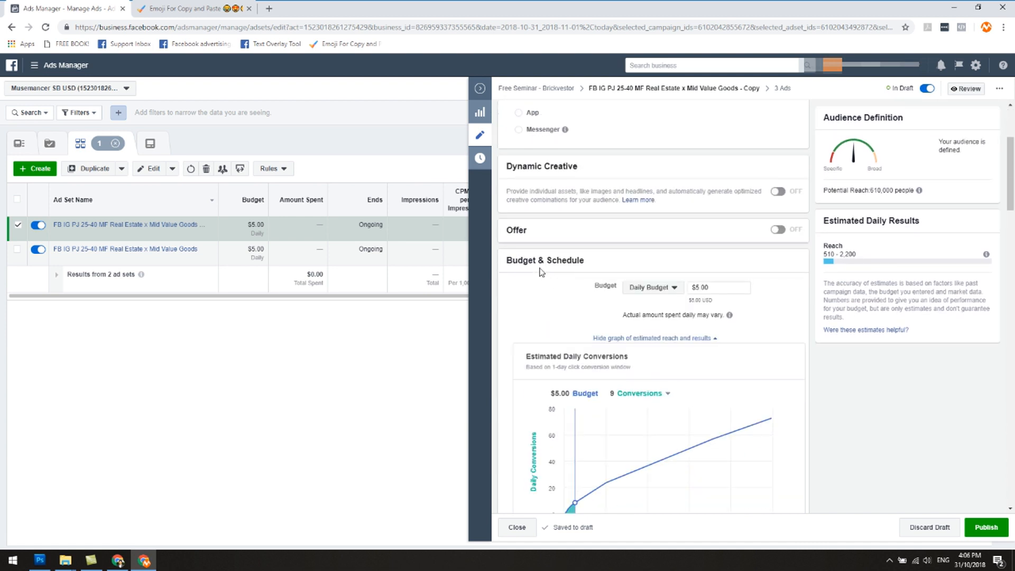
{"action": "scroll", "coordinate": [608, 242], "scroll_direction": "down", "scroll_amount": 1}
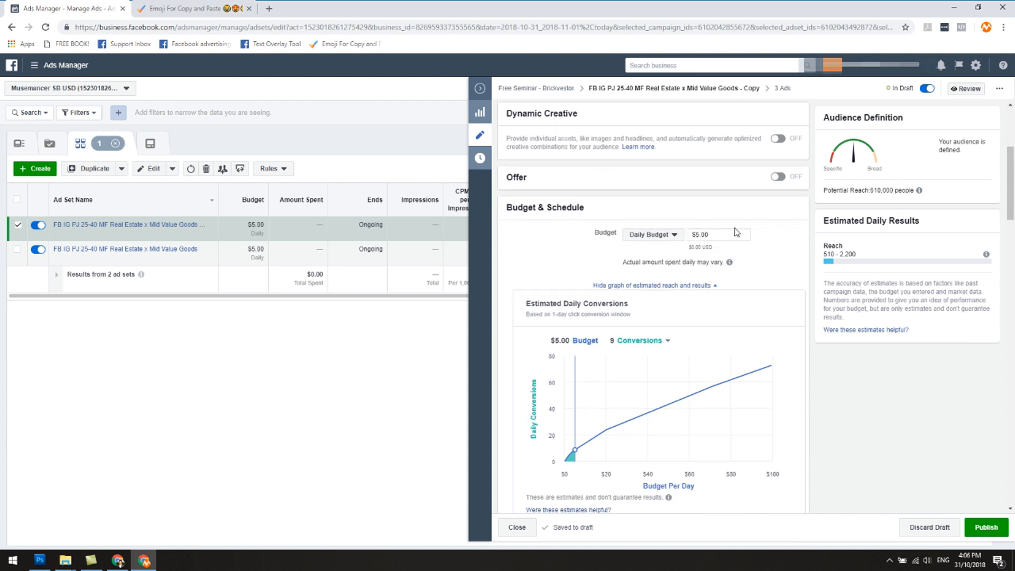
{"action": "scroll", "coordinate": [696, 226], "scroll_direction": "down", "scroll_amount": 2}
{"action": "scroll", "coordinate": [695, 220], "scroll_direction": "up", "scroll_amount": 2}
{"action": "scroll", "coordinate": [688, 324], "scroll_direction": "down", "scroll_amount": 5}
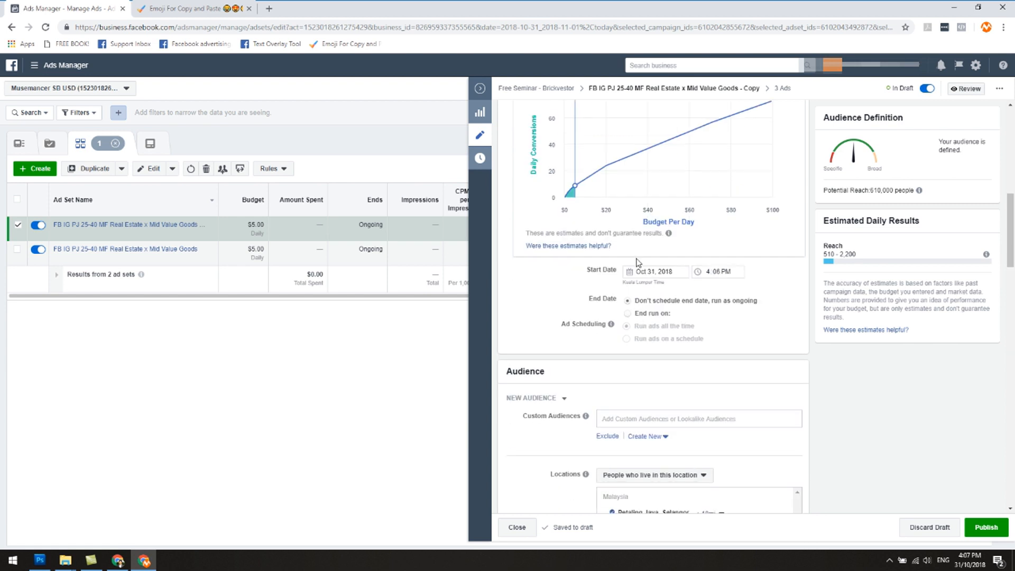
{"action": "scroll", "coordinate": [637, 263], "scroll_direction": "down", "scroll_amount": 3}
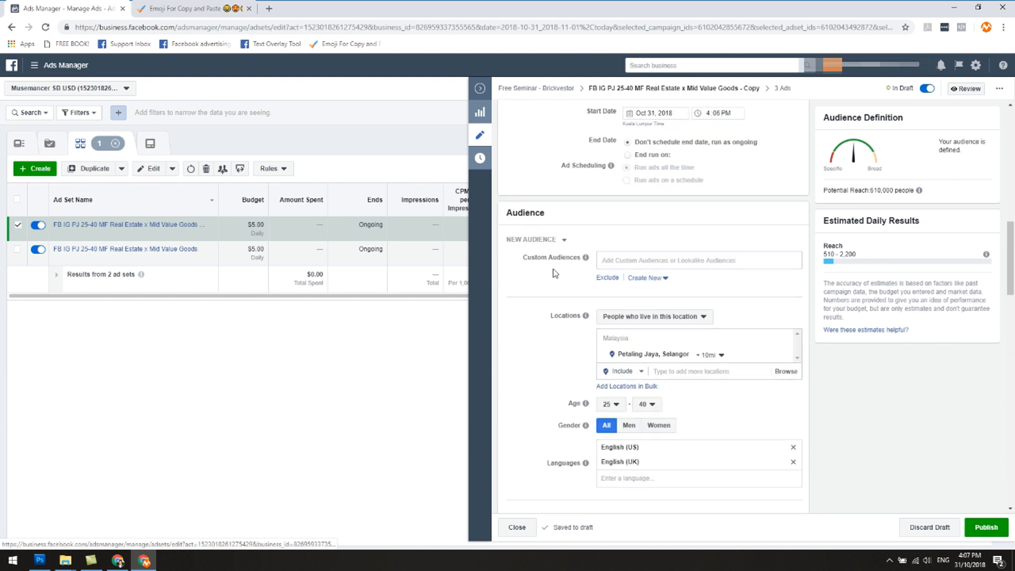
{"action": "scroll", "coordinate": [557, 276], "scroll_direction": "down", "scroll_amount": 2}
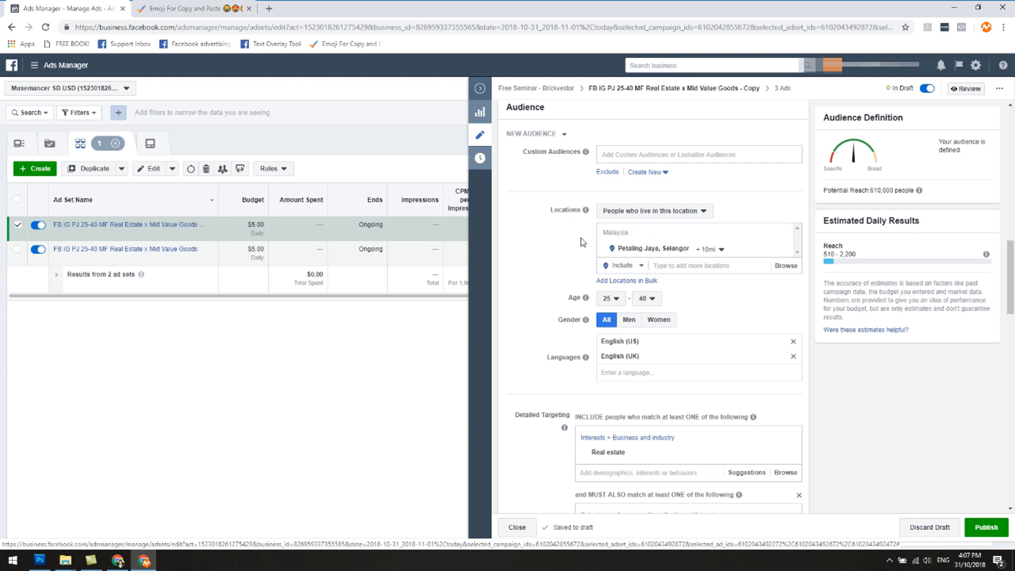
{"action": "mouse_move", "coordinate": [585, 210]}
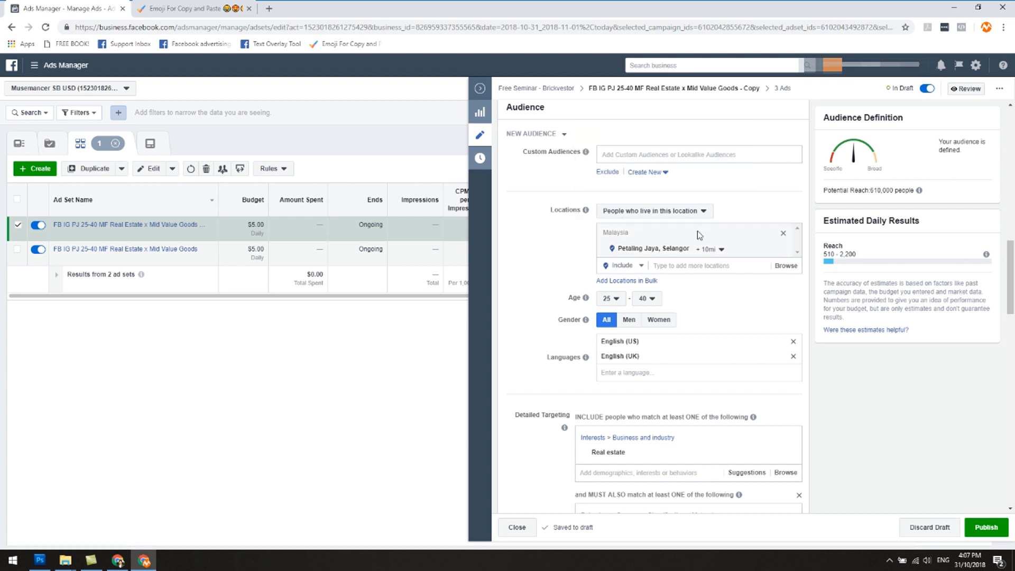
{"action": "scroll", "coordinate": [541, 285], "scroll_direction": "down", "scroll_amount": 2}
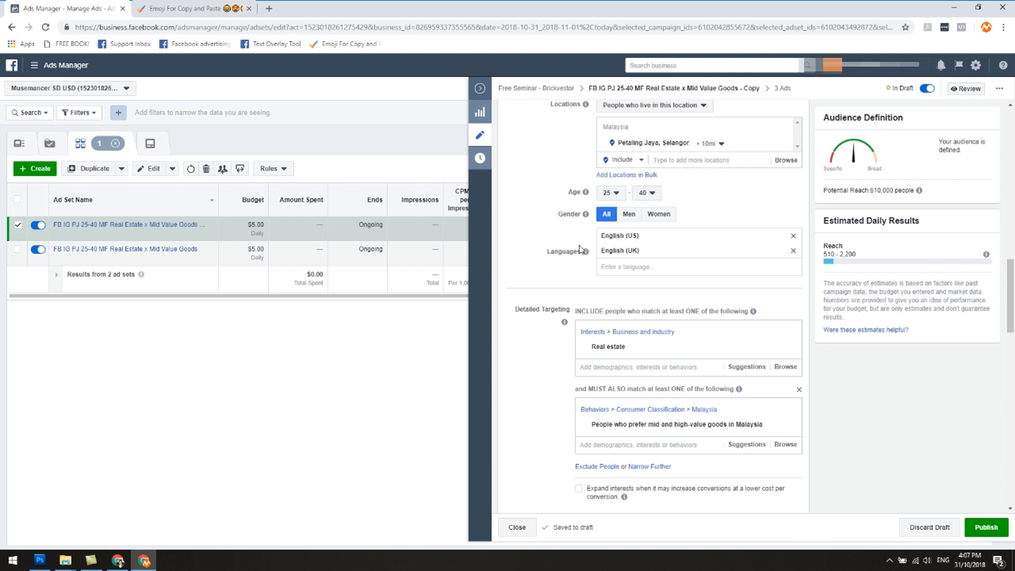
{"action": "scroll", "coordinate": [550, 280], "scroll_direction": "down", "scroll_amount": 1}
{"action": "scroll", "coordinate": [550, 281], "scroll_direction": "down", "scroll_amount": 1}
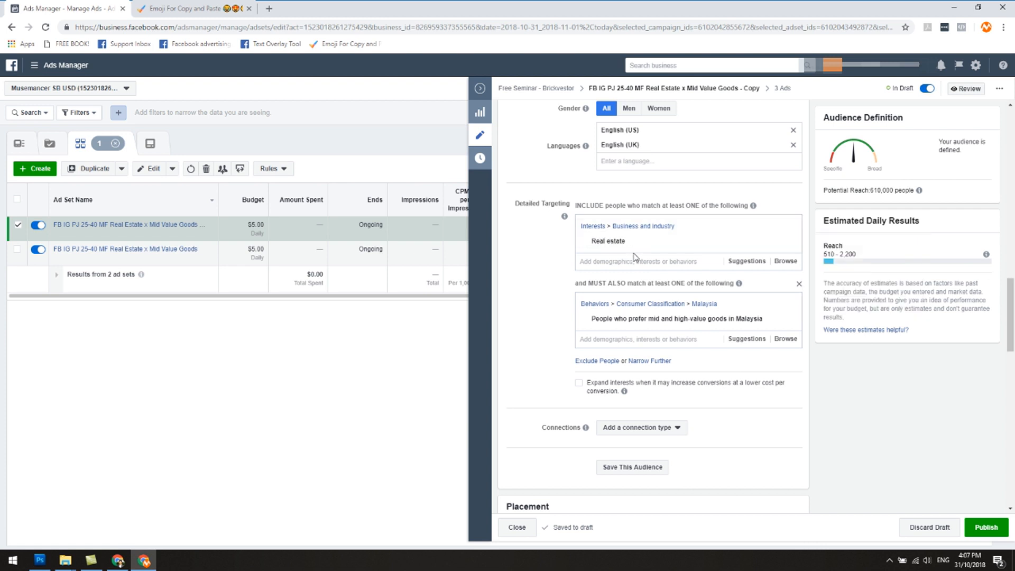
Step: Replace the copied real estate targeting of the duplicated ad set with the interest Passive income
{"action": "mouse_move", "coordinate": [637, 247]}
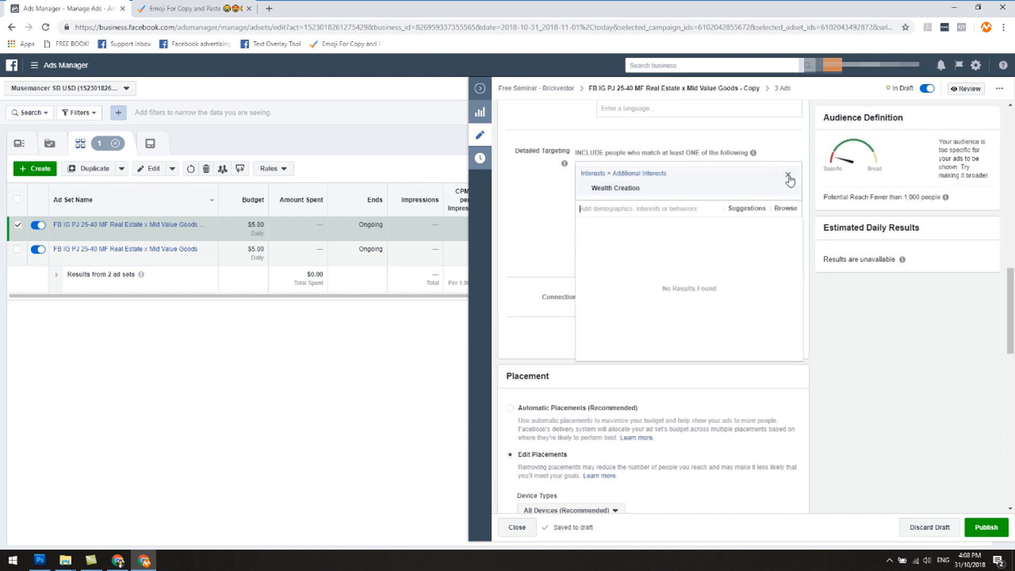
{"action": "left_click", "coordinate": [787, 174]}
{"action": "type", "text": "passive income"}
{"action": "left_click", "coordinate": [583, 191]}
Step: Search the detailed targeting options for residual income and financial freedom
{"action": "left_click", "coordinate": [615, 206]}
{"action": "type", "text": "residual income"}
{"action": "key", "text": "ctrl+a"}
{"action": "key", "text": "BackSpace"}
{"action": "type", "text": "financial freedom"}
Step: Try the Wealth Creation interest, remove it again, and search the targeting options for assets
{"action": "key", "text": "ctrl+a"}
{"action": "type", "text": "wealth creation"}
{"action": "left_click", "coordinate": [643, 224]}
{"action": "left_click", "coordinate": [789, 204]}
{"action": "left_click", "coordinate": [657, 208]}
{"action": "type", "text": "assets"}
{"action": "scroll", "coordinate": [675, 285], "scroll_direction": "down", "scroll_amount": 5}
{"action": "left_click", "coordinate": [539, 188]}
Step: Set the audience's maximum age to 55
{"action": "scroll", "coordinate": [539, 188], "scroll_direction": "up", "scroll_amount": 2}
{"action": "scroll", "coordinate": [609, 212], "scroll_direction": "up", "scroll_amount": 2}
{"action": "left_click", "coordinate": [648, 140]}
{"action": "scroll", "coordinate": [658, 264], "scroll_direction": "down", "scroll_amount": 2}
{"action": "left_click", "coordinate": [658, 271]}
{"action": "left_click", "coordinate": [648, 141]}
{"action": "scroll", "coordinate": [654, 287], "scroll_direction": "down", "scroll_amount": 1}
{"action": "scroll", "coordinate": [654, 291], "scroll_direction": "down", "scroll_amount": 1}
{"action": "left_click", "coordinate": [654, 200]}
{"action": "left_click", "coordinate": [647, 141]}
Step: Add Wealth Creation to the detailed targeting interests
{"action": "left_click", "coordinate": [599, 315]}
{"action": "type", "text": "wealth creation"}
{"action": "left_click", "coordinate": [613, 333]}
{"action": "scroll", "coordinate": [686, 204], "scroll_direction": "up", "scroll_amount": 1}
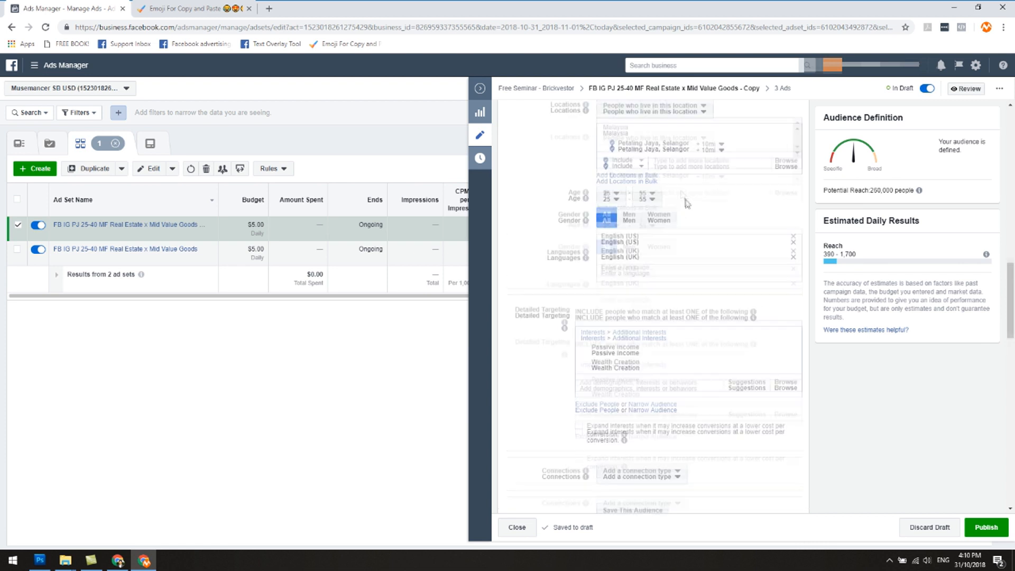
Step: Search the targeting options for income and add the Income Property interest
{"action": "left_click", "coordinate": [665, 382]}
{"action": "type", "text": "income"}
{"action": "scroll", "coordinate": [670, 397], "scroll_direction": "down", "scroll_amount": 1}
{"action": "scroll", "coordinate": [652, 426], "scroll_direction": "down", "scroll_amount": 2}
{"action": "left_click", "coordinate": [642, 380]}
{"action": "type", "text": "income"}
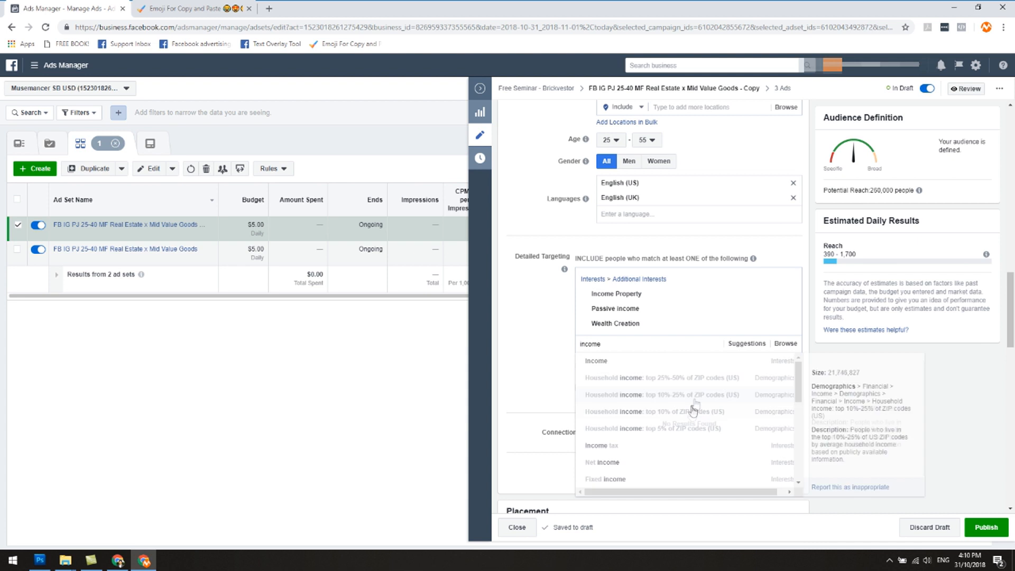
{"action": "scroll", "coordinate": [671, 428], "scroll_direction": "down", "scroll_amount": 3}
{"action": "scroll", "coordinate": [664, 412], "scroll_direction": "up", "scroll_amount": 5}
Step: Replace the income search text and add the Landlord interest to the detailed targeting
{"action": "left_click_drag", "start_coordinate": [614, 397], "coordinate": [576, 390]}
{"action": "key", "text": "BackSpace"}
{"action": "type", "text": "inve"}
{"action": "key", "text": "BackSpace"}
{"action": "key", "text": "BackSpace"}
{"action": "key", "text": "BackSpace"}
{"action": "type", "text": "landlord"}
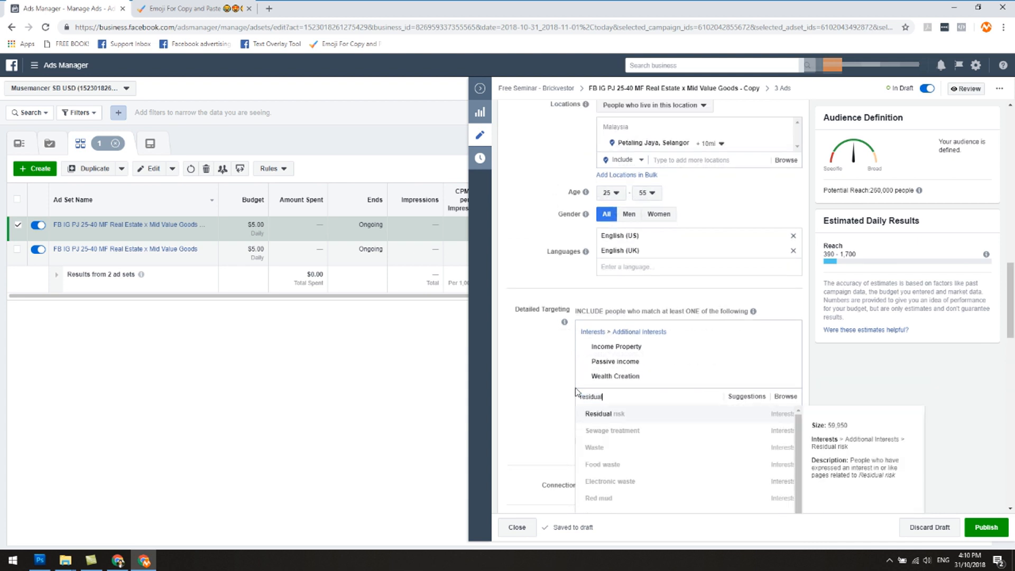
{"action": "left_click", "coordinate": [629, 415]}
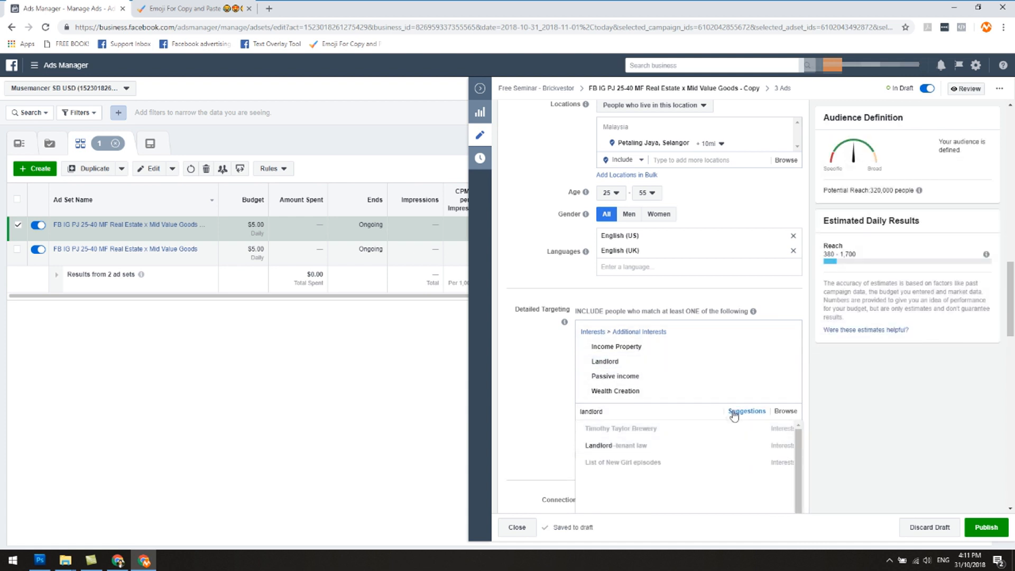
Step: Check for further landlord-related interests and clear the search text
{"action": "left_click", "coordinate": [783, 381]}
{"action": "left_click", "coordinate": [685, 414]}
{"action": "type", "text": "landlord"}
{"action": "key", "text": "ctrl+a"}
{"action": "key", "text": "BackSpace"}
{"action": "left_click", "coordinate": [538, 375]}
{"action": "left_click", "coordinate": [647, 193]}
{"action": "left_click", "coordinate": [656, 279]}
{"action": "left_click", "coordinate": [648, 193]}
{"action": "left_click", "coordinate": [545, 243]}
{"action": "scroll", "coordinate": [539, 375], "scroll_direction": "up", "scroll_amount": 1}
{"action": "scroll", "coordinate": [541, 378], "scroll_direction": "down", "scroll_amount": 1}
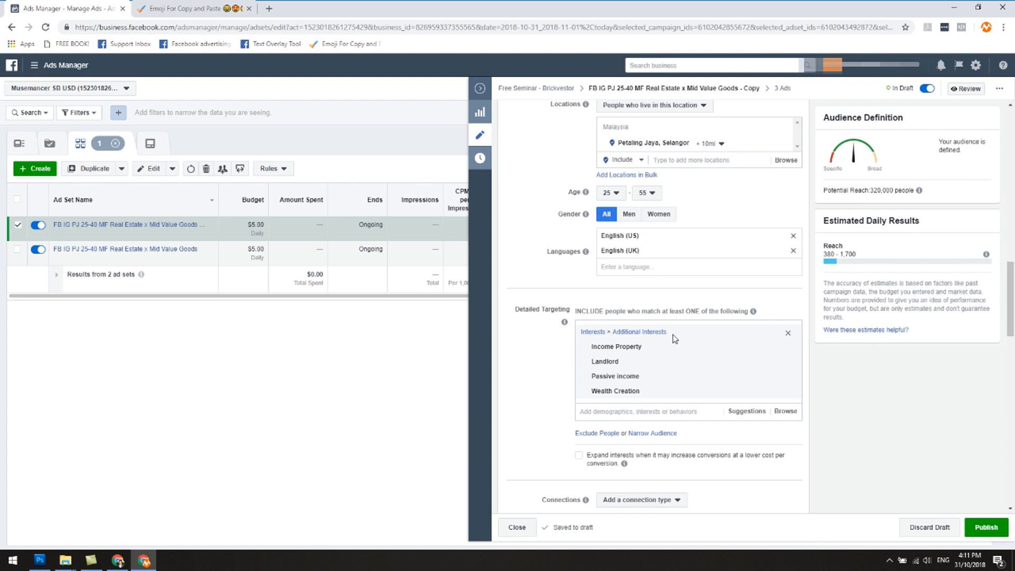
Step: Add Real estate entrepreneur from the suggested interests to the detailed targeting
{"action": "mouse_move", "coordinate": [664, 347]}
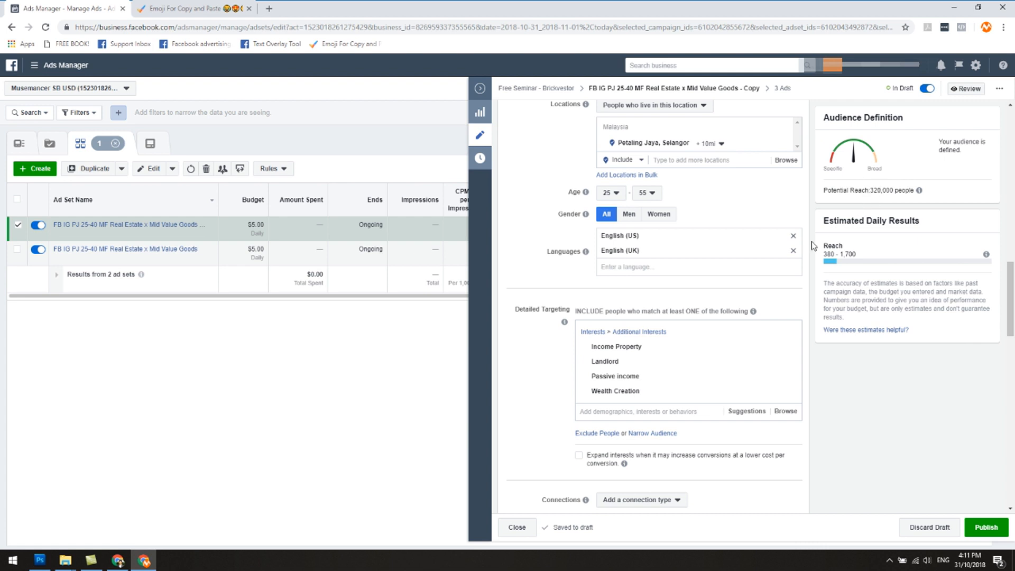
{"action": "mouse_move", "coordinate": [723, 400]}
{"action": "mouse_move", "coordinate": [701, 353]}
{"action": "left_click", "coordinate": [753, 412]}
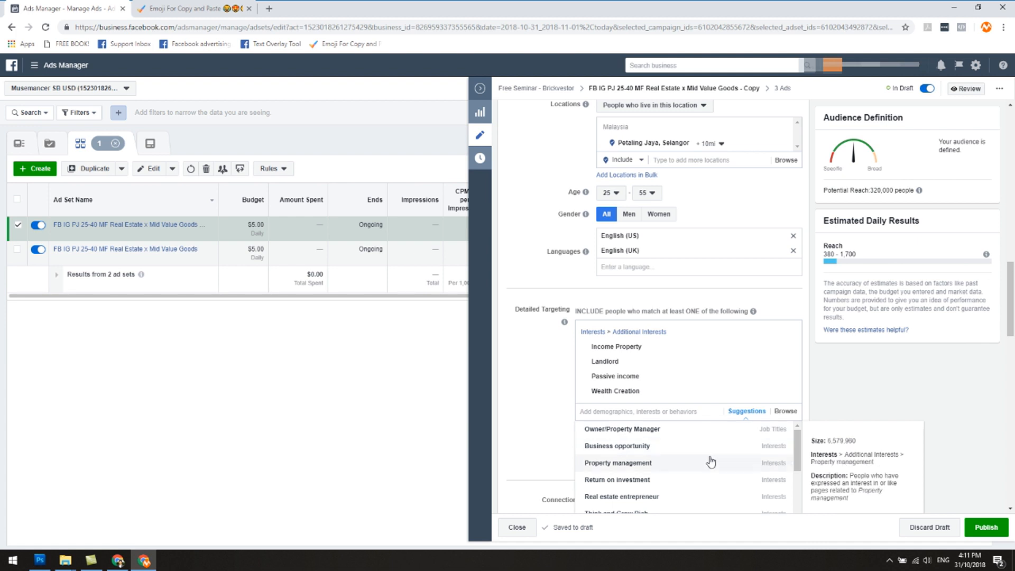
{"action": "left_click", "coordinate": [716, 497]}
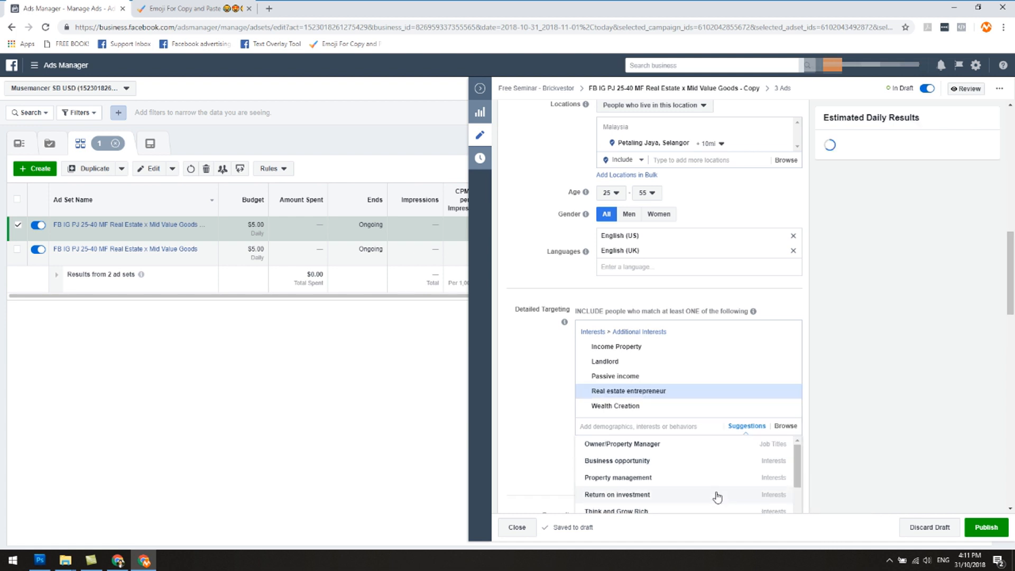
{"action": "left_click", "coordinate": [561, 370]}
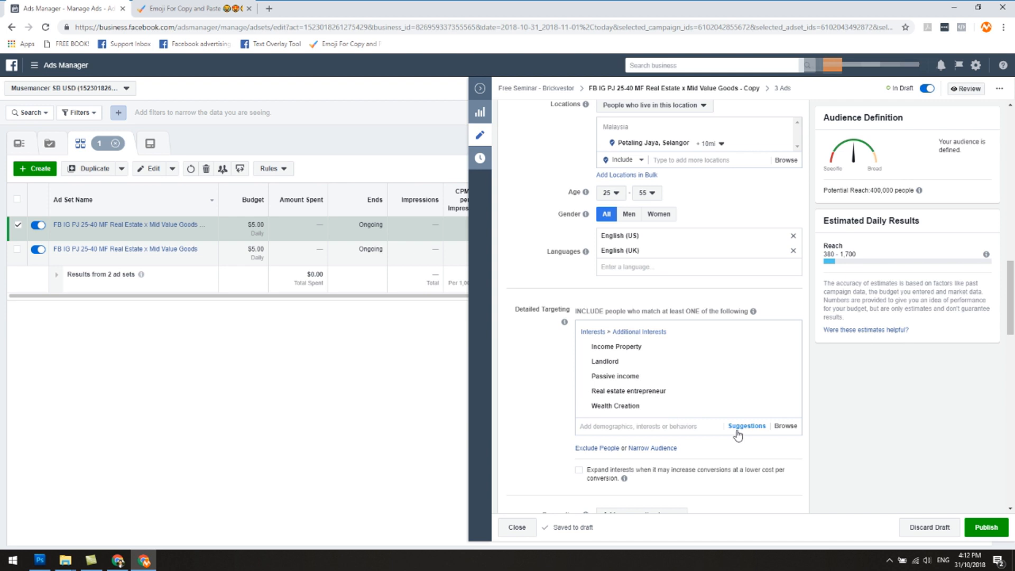
Step: Examine the selected interests, the platform placements, and the optimization and delivery settings of the duplicated ad set
{"action": "mouse_move", "coordinate": [660, 407]}
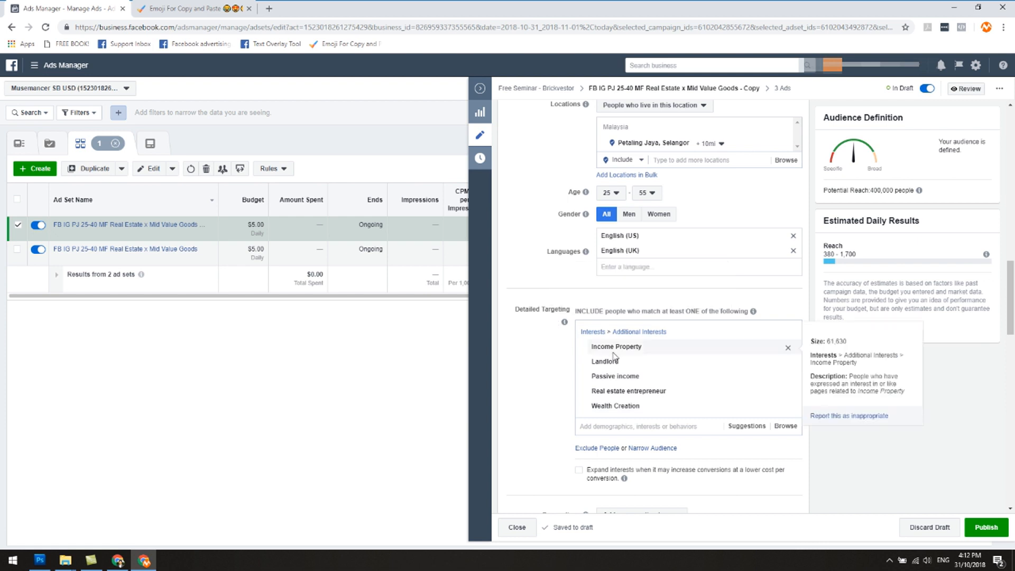
{"action": "scroll", "coordinate": [640, 423], "scroll_direction": "down", "scroll_amount": 2}
{"action": "scroll", "coordinate": [641, 427], "scroll_direction": "down", "scroll_amount": 7}
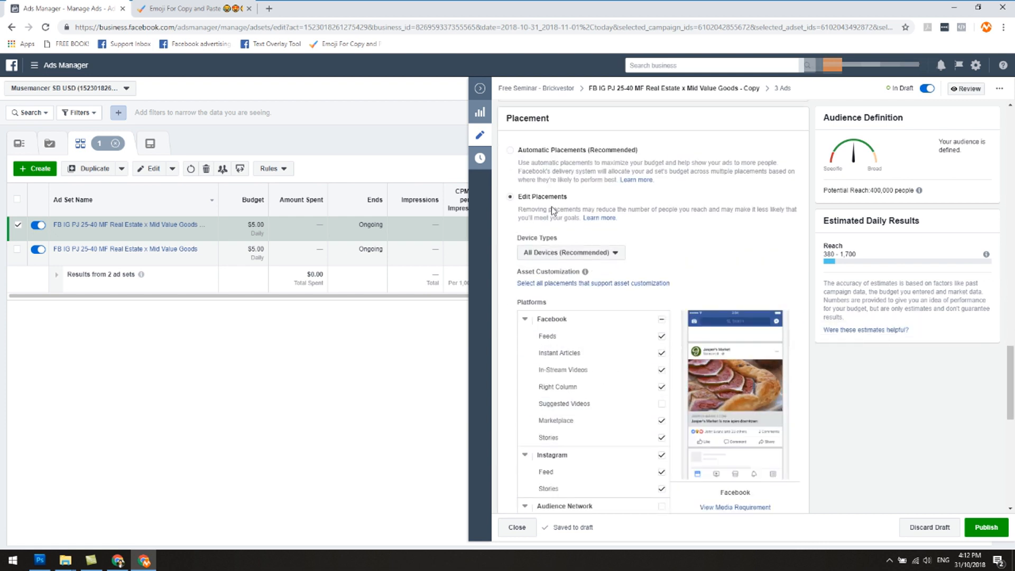
{"action": "scroll", "coordinate": [634, 370], "scroll_direction": "down", "scroll_amount": 3}
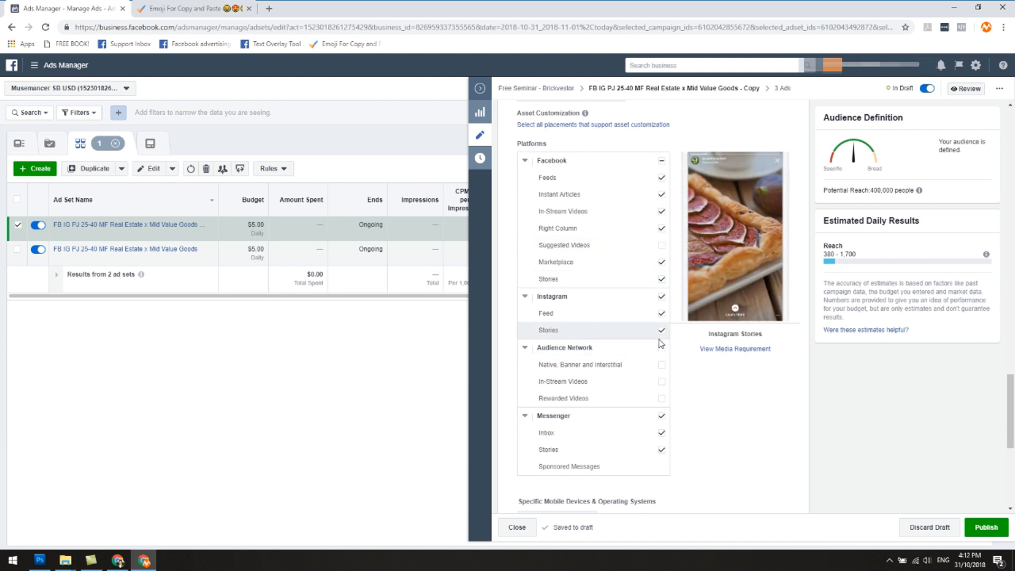
{"action": "scroll", "coordinate": [708, 412], "scroll_direction": "down", "scroll_amount": 5}
{"action": "scroll", "coordinate": [710, 414], "scroll_direction": "down", "scroll_amount": 1}
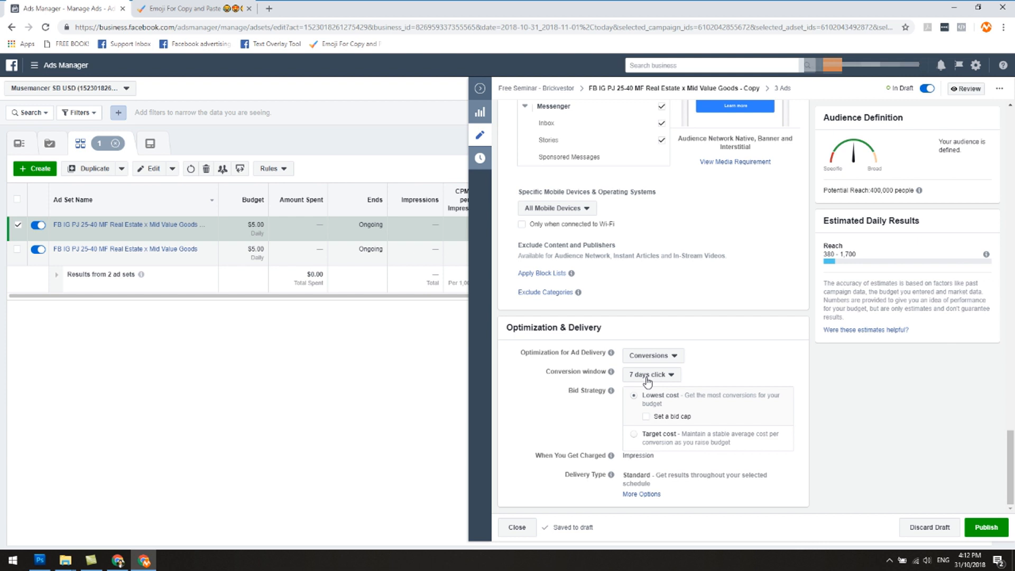
{"action": "scroll", "coordinate": [753, 357], "scroll_direction": "up", "scroll_amount": 6}
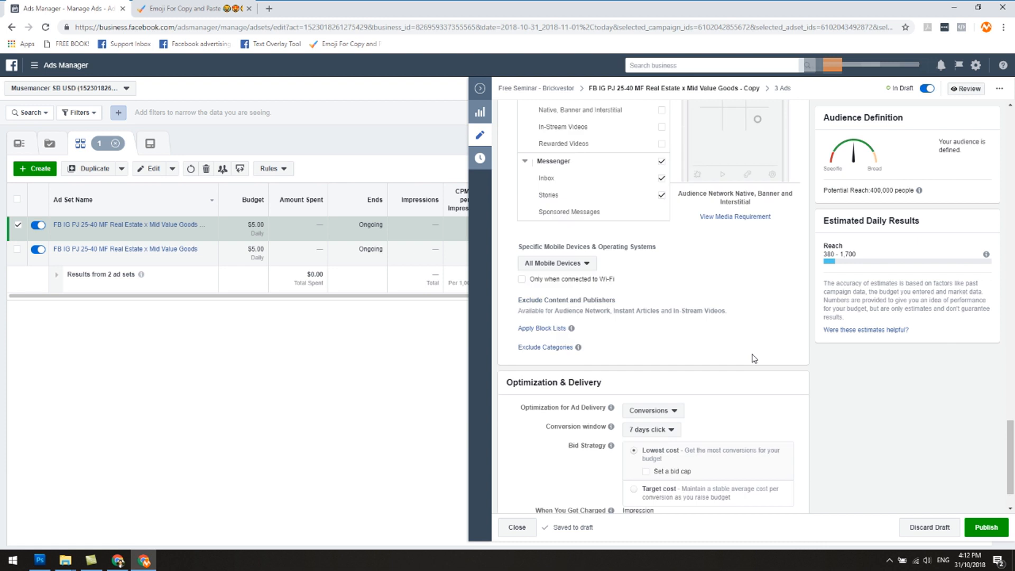
{"action": "scroll", "coordinate": [754, 359], "scroll_direction": "up", "scroll_amount": 15}
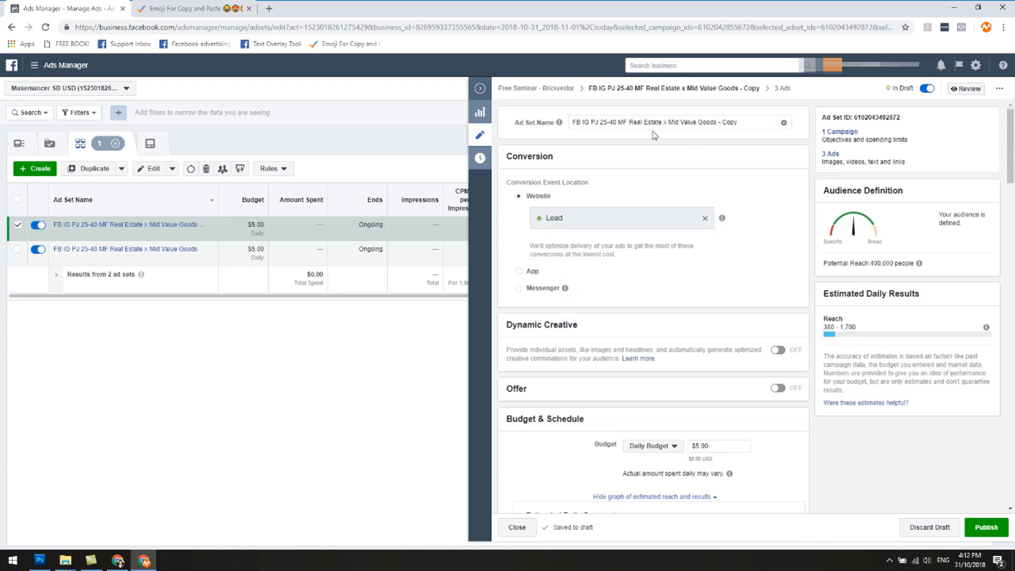
Step: Rename the duplicated ad set as FB IG PJ 25-40 MF Income Property, after its Income Property interest
{"action": "left_click_drag", "start_coordinate": [630, 125], "coordinate": [746, 139]}
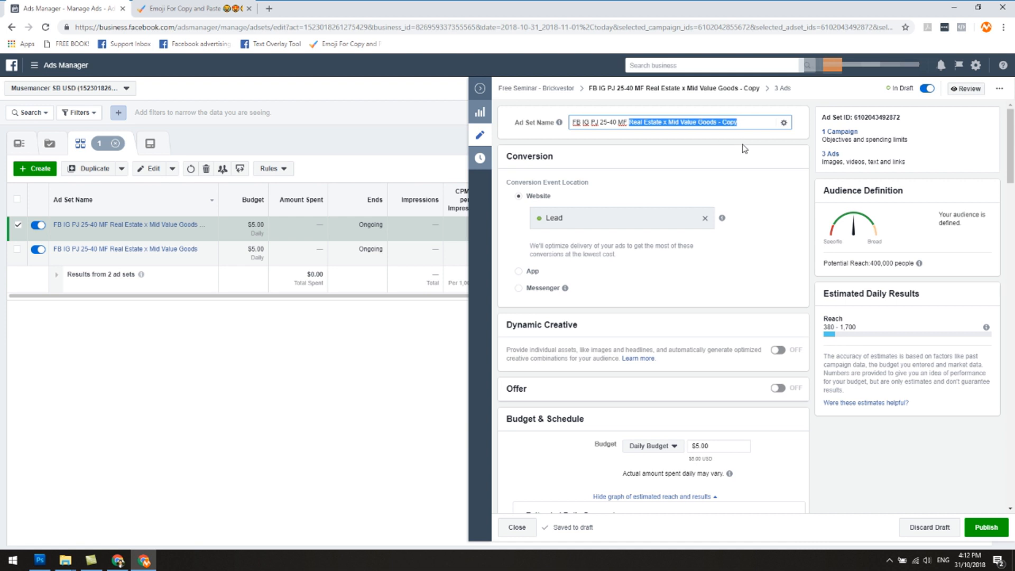
{"action": "key", "text": "BackSpace"}
{"action": "scroll", "coordinate": [721, 188], "scroll_direction": "down", "scroll_amount": 15}
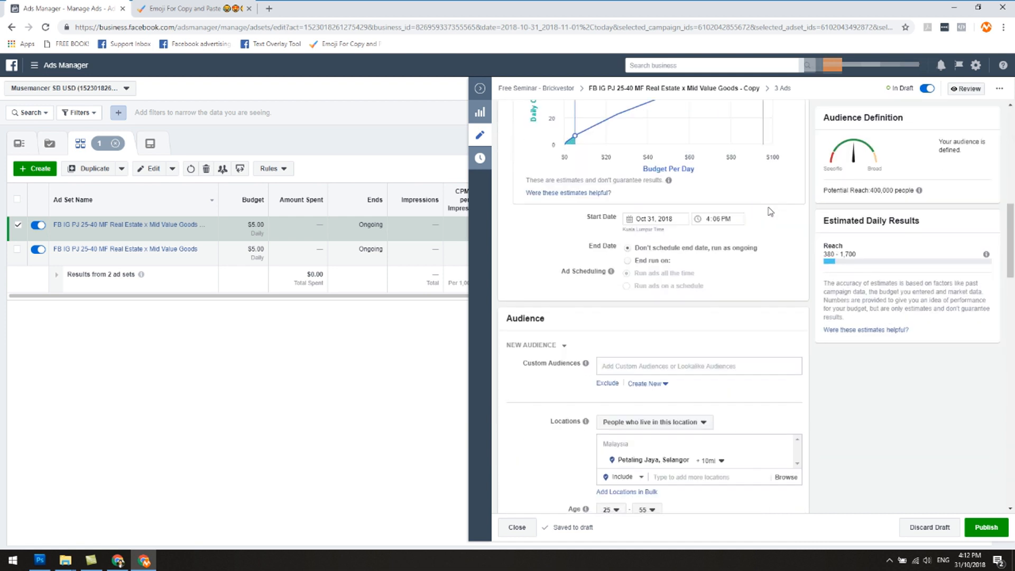
{"action": "scroll", "coordinate": [709, 332], "scroll_direction": "down", "scroll_amount": 1}
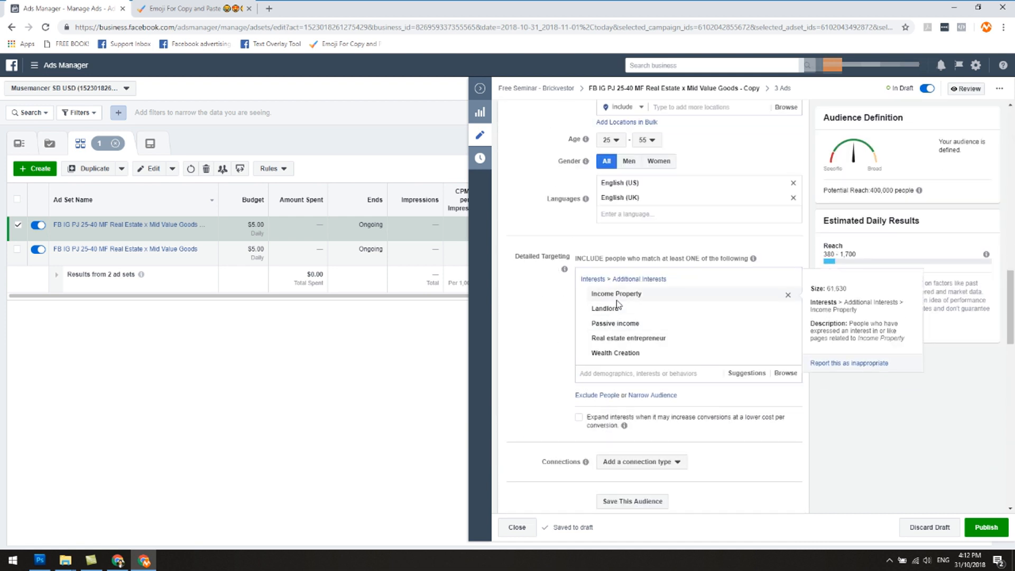
{"action": "mouse_move", "coordinate": [616, 293]}
{"action": "scroll", "coordinate": [762, 212], "scroll_direction": "up", "scroll_amount": 15}
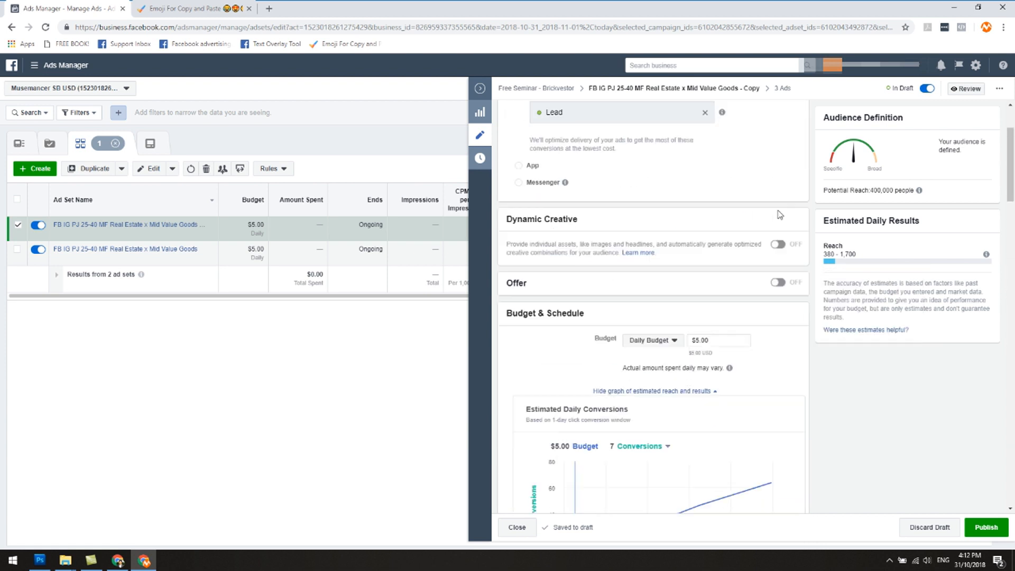
{"action": "type", "text": "Income Proper"}
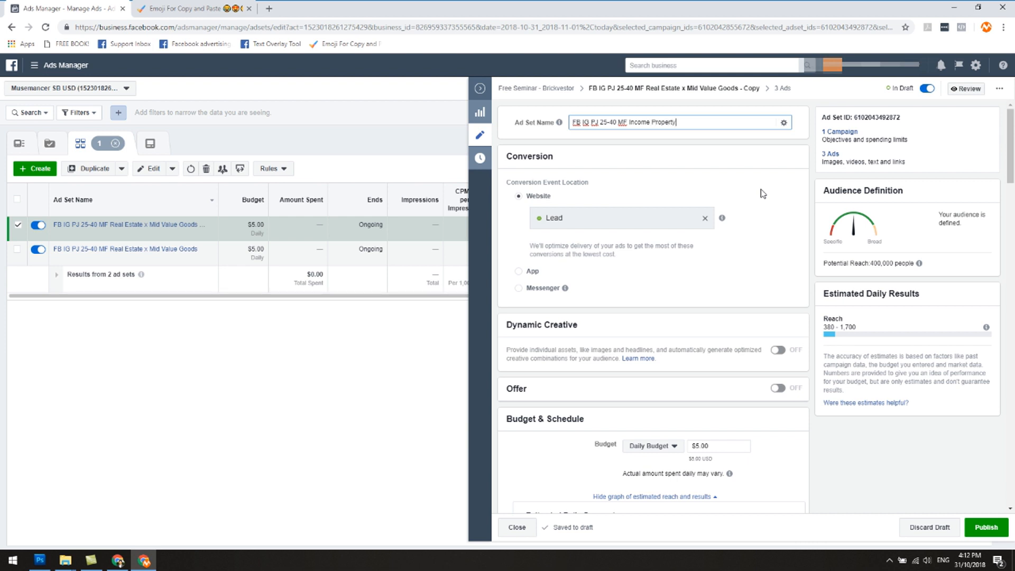
{"action": "type", "text": "ty"}
{"action": "left_click", "coordinate": [763, 194]}
{"action": "mouse_move", "coordinate": [712, 217]}
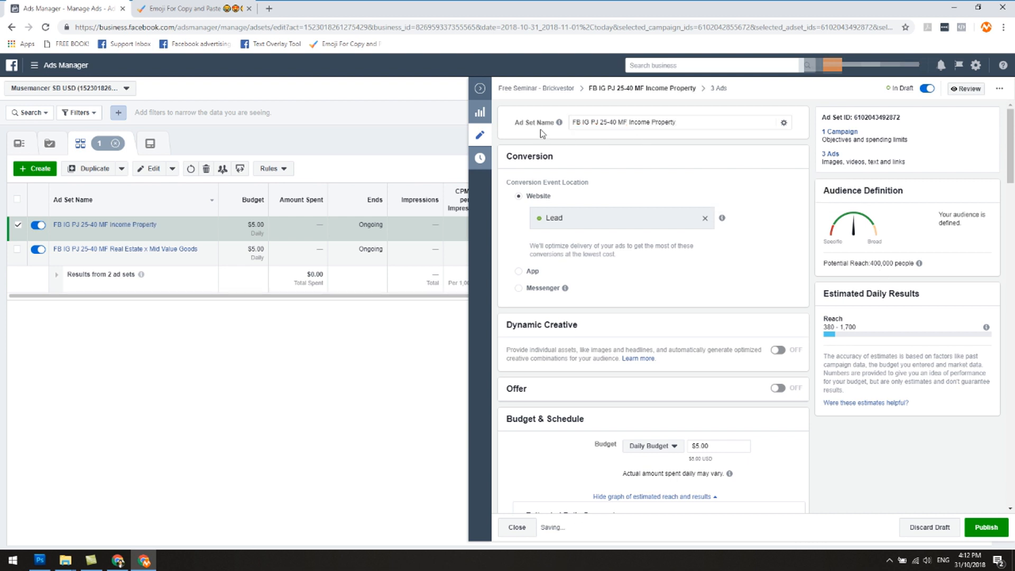
{"action": "scroll", "coordinate": [730, 352], "scroll_direction": "down", "scroll_amount": 10}
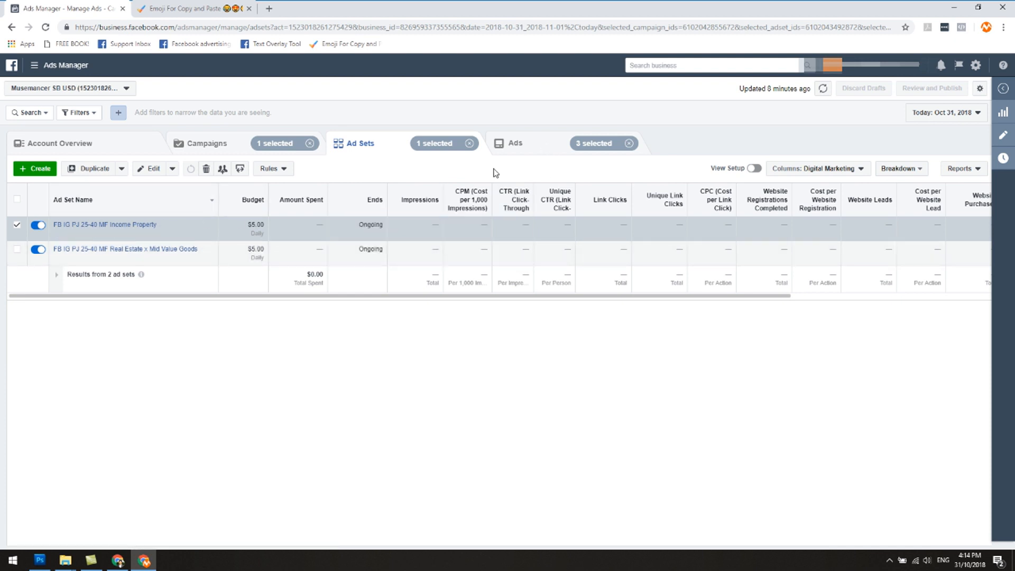
Step: List the ads of the Income Property ad set and review Ad 1 - Image 3 and Ad 1 - Image 1
{"action": "left_click", "coordinate": [516, 153]}
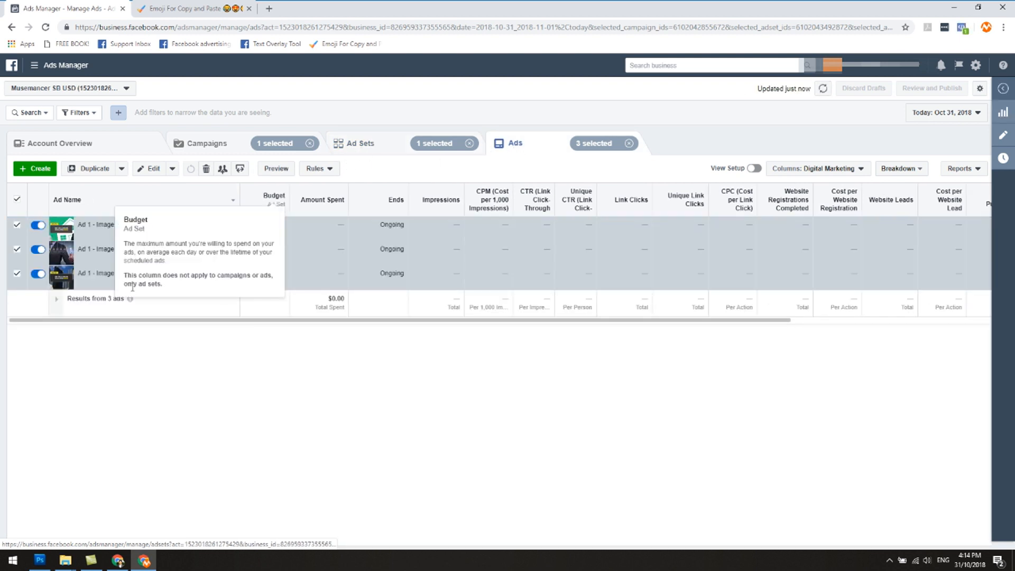
{"action": "mouse_move", "coordinate": [131, 286]}
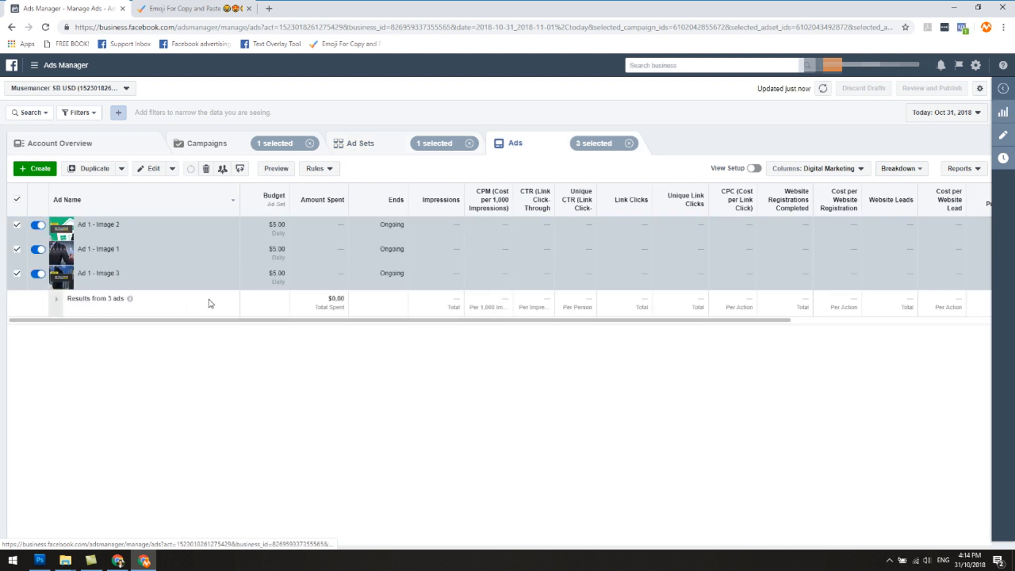
{"action": "left_click", "coordinate": [132, 283]}
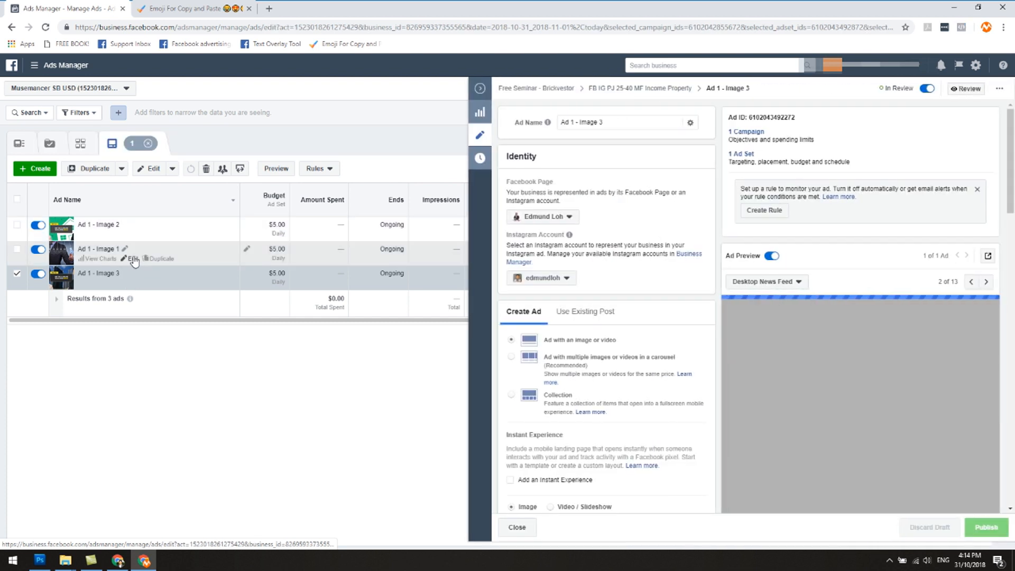
{"action": "left_click", "coordinate": [129, 258]}
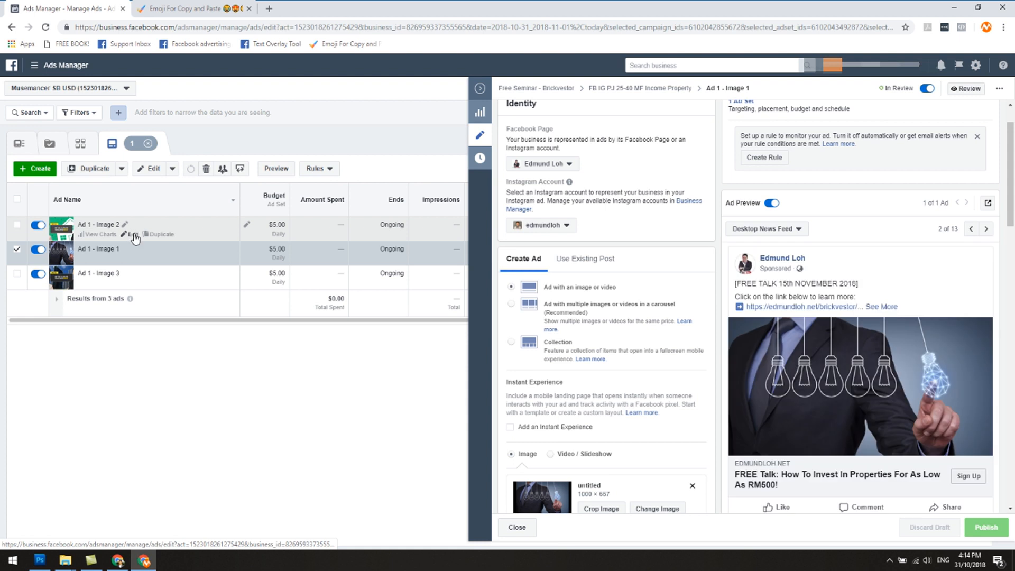
Step: Preview Ad 1 - Image 2 of the Income Property ad set and view its Facebook post with comments
{"action": "left_click", "coordinate": [133, 234]}
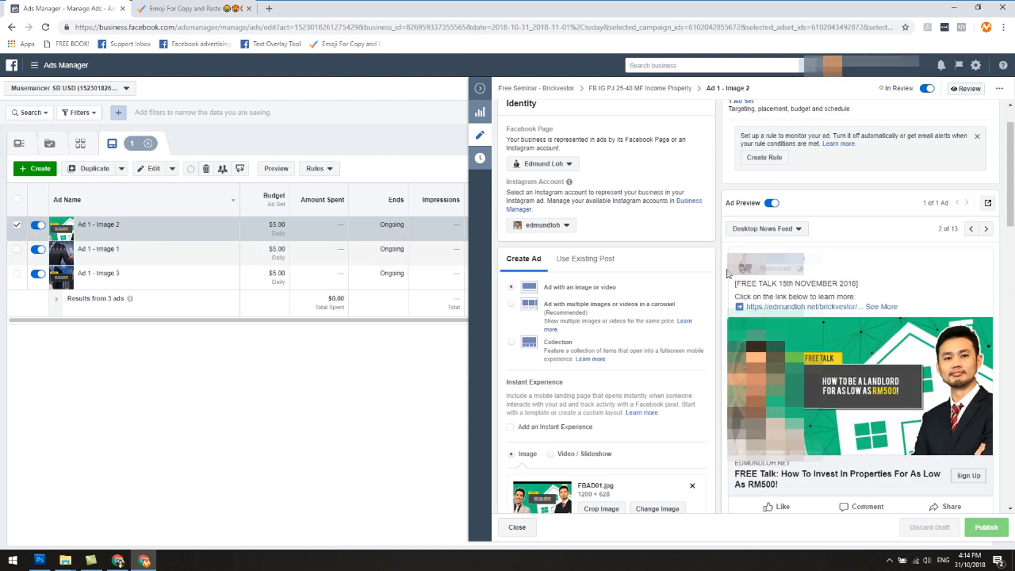
{"action": "scroll", "coordinate": [875, 377], "scroll_direction": "down", "scroll_amount": 2}
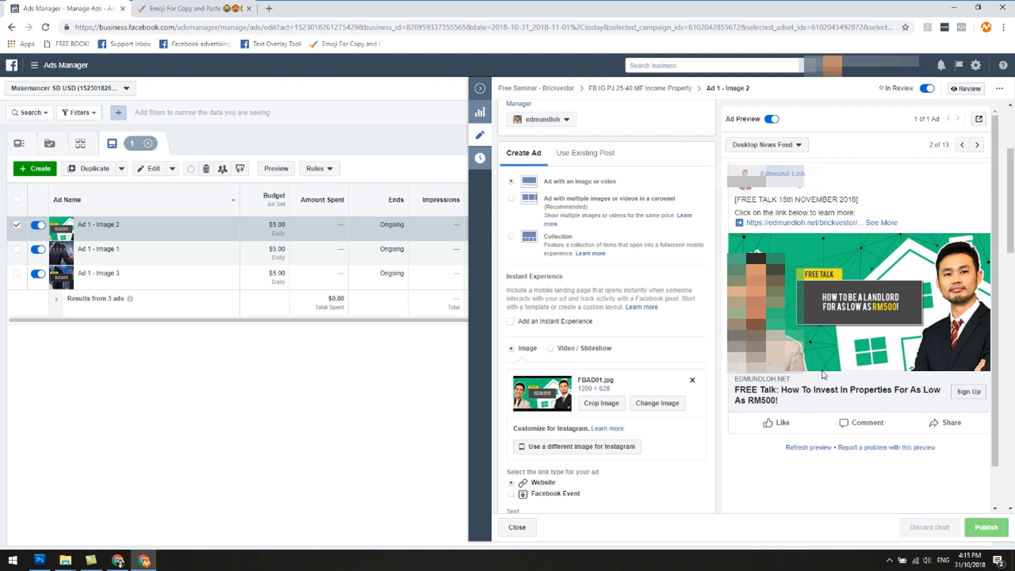
{"action": "left_click", "coordinate": [978, 120]}
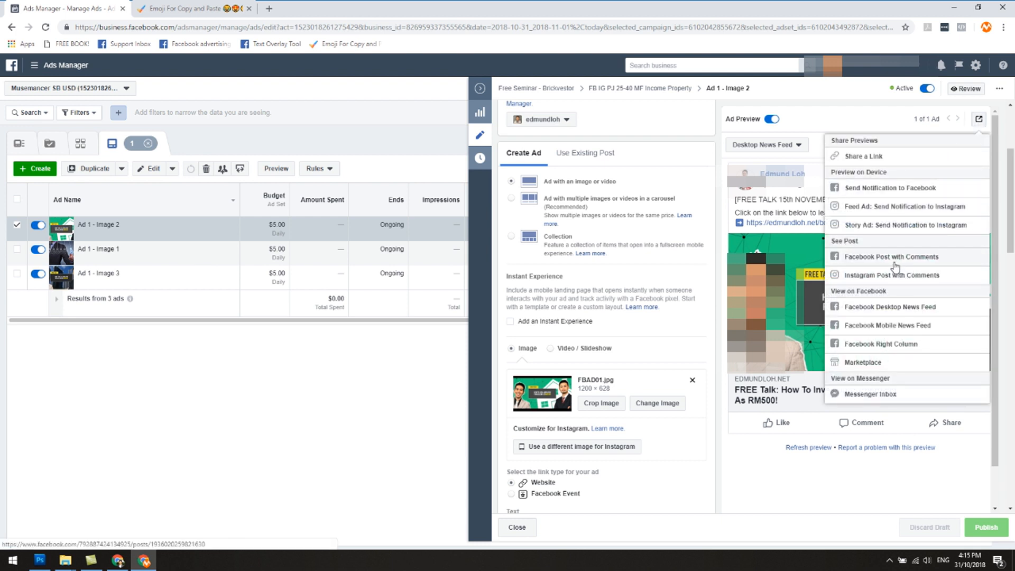
{"action": "left_click", "coordinate": [894, 257]}
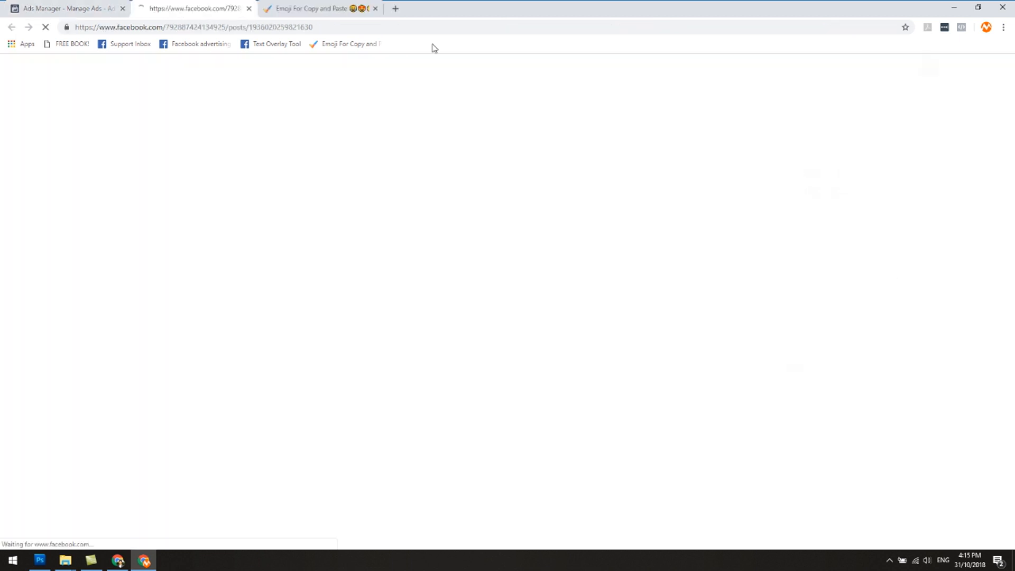
Step: Return to Ads Manager and list the ads of only the original Real Estate x Mid Value Goods ad set
{"action": "left_click", "coordinate": [60, 8]}
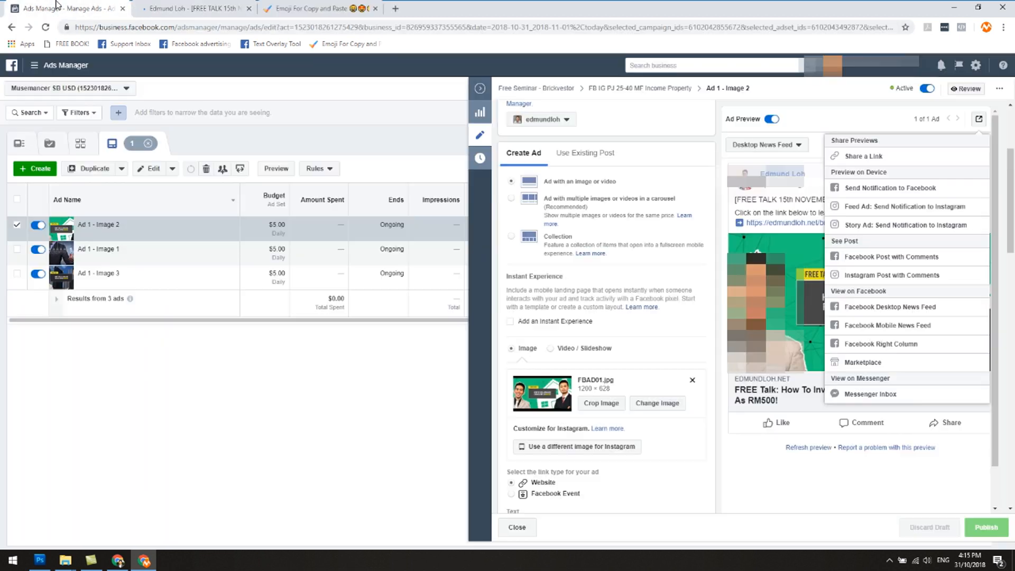
{"action": "left_click", "coordinate": [480, 88]}
{"action": "left_click", "coordinate": [360, 143]}
{"action": "left_click", "coordinate": [17, 225]}
{"action": "left_click", "coordinate": [17, 249]}
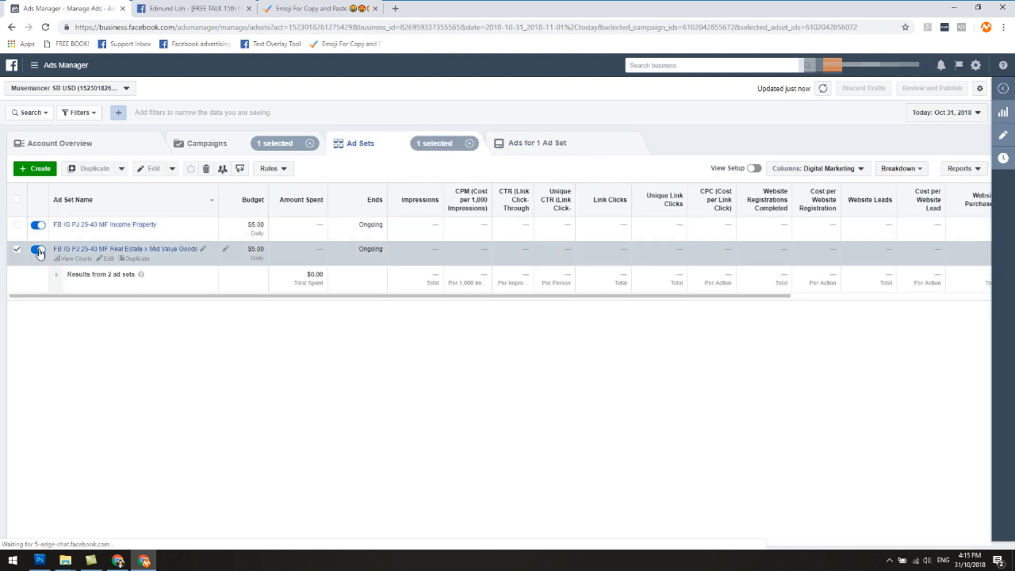
{"action": "left_click", "coordinate": [569, 147]}
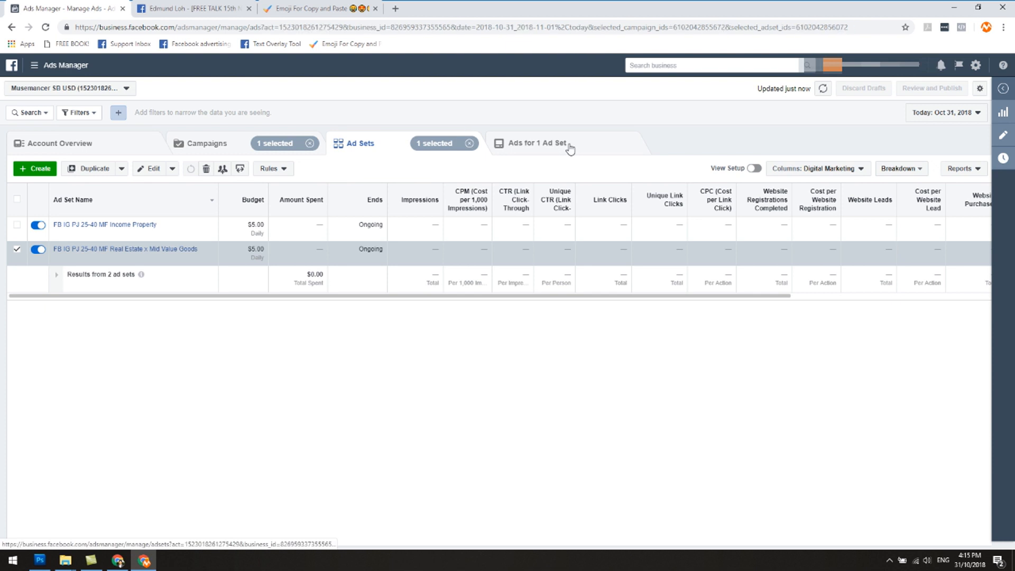
Step: Preview Ad 1 - Image 2 of the Real Estate x Mid Value Goods ad set and view its Facebook post with comments
{"action": "left_click", "coordinate": [132, 283]}
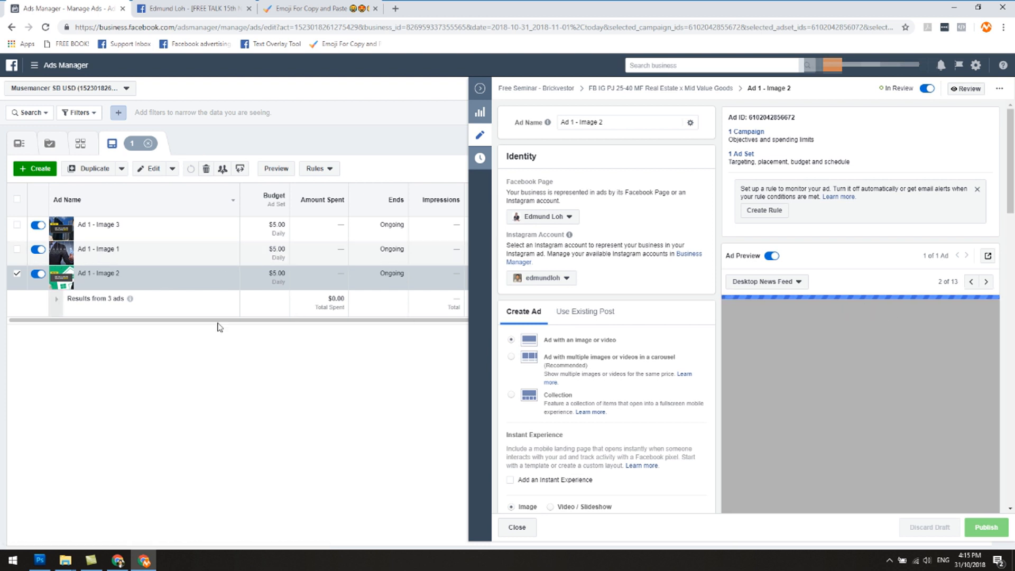
{"action": "scroll", "coordinate": [916, 320], "scroll_direction": "down", "scroll_amount": 1}
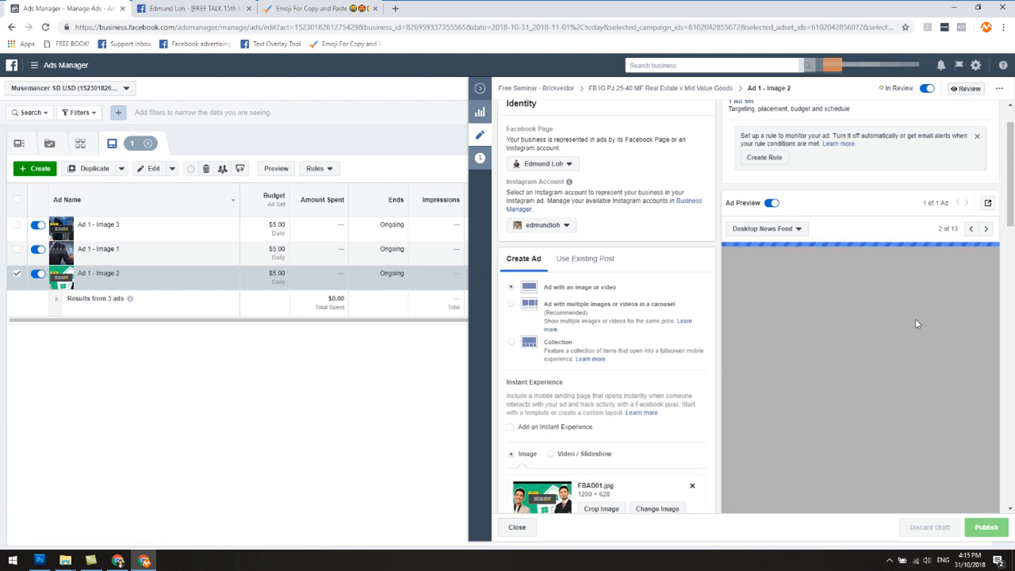
{"action": "scroll", "coordinate": [916, 320], "scroll_direction": "down", "scroll_amount": 2}
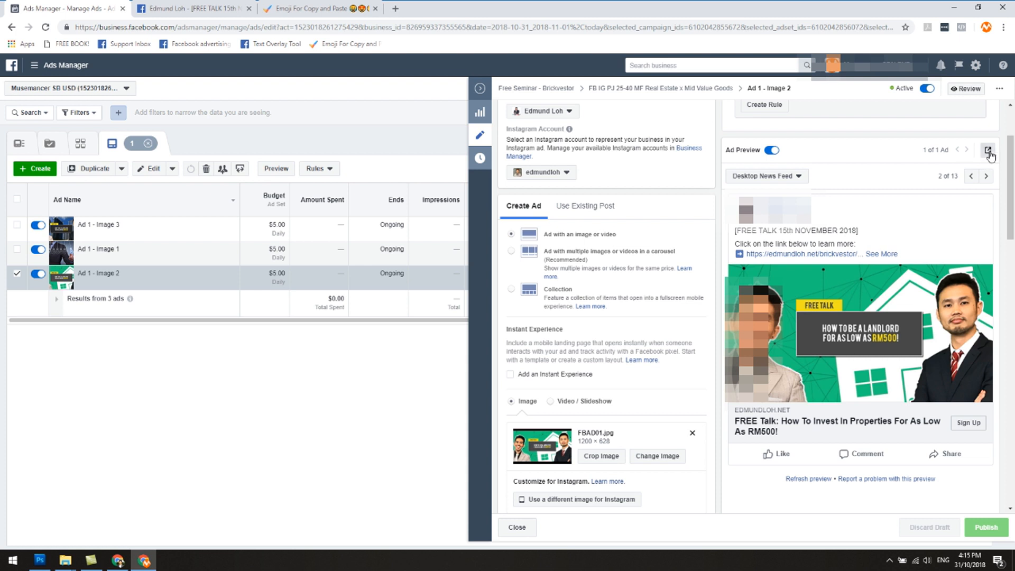
{"action": "left_click", "coordinate": [989, 152]}
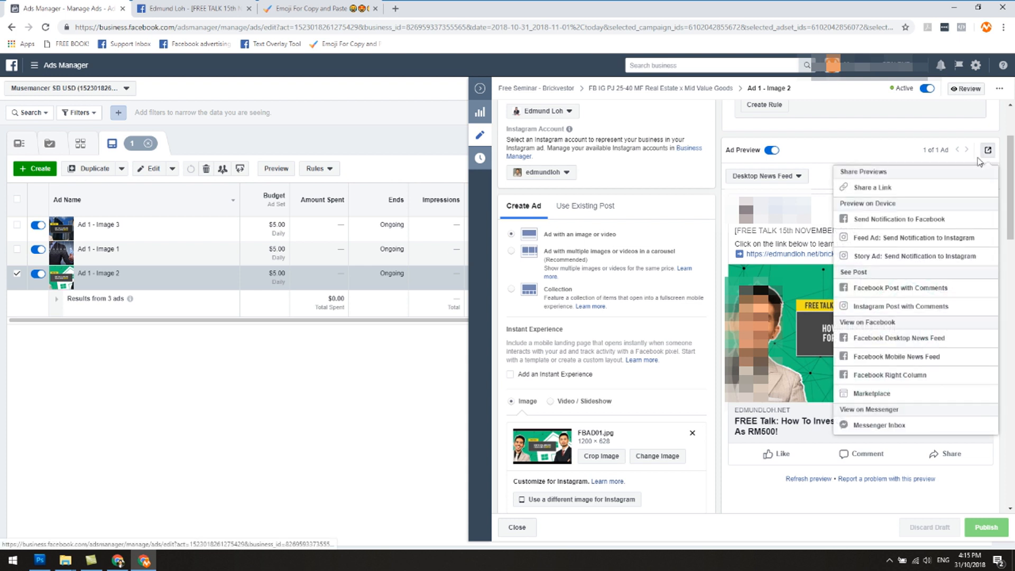
{"action": "left_click", "coordinate": [899, 292]}
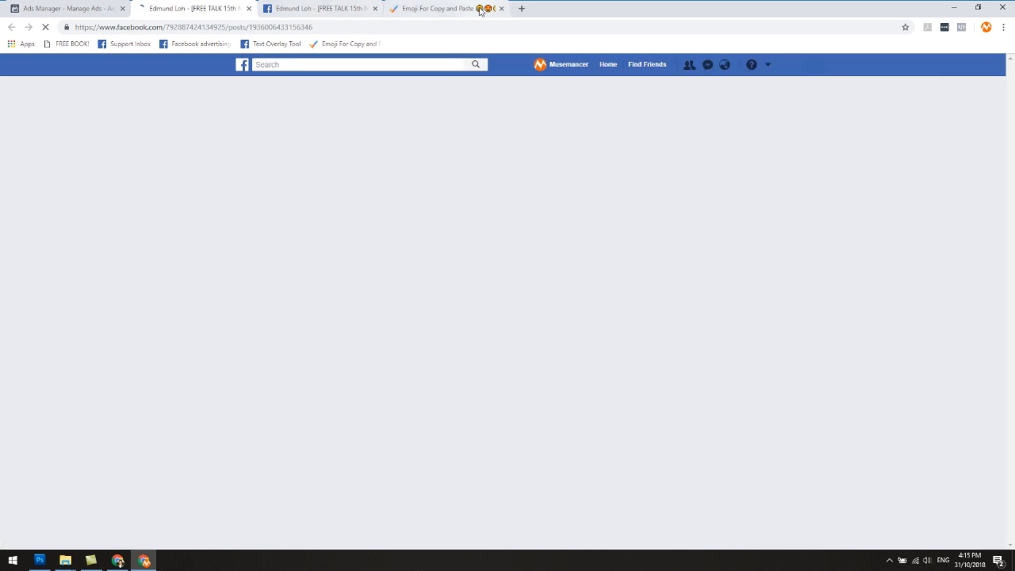
Step: Close the emoji copy-and-paste page and read through the two opened Facebook ad posts
{"action": "left_click", "coordinate": [501, 9]}
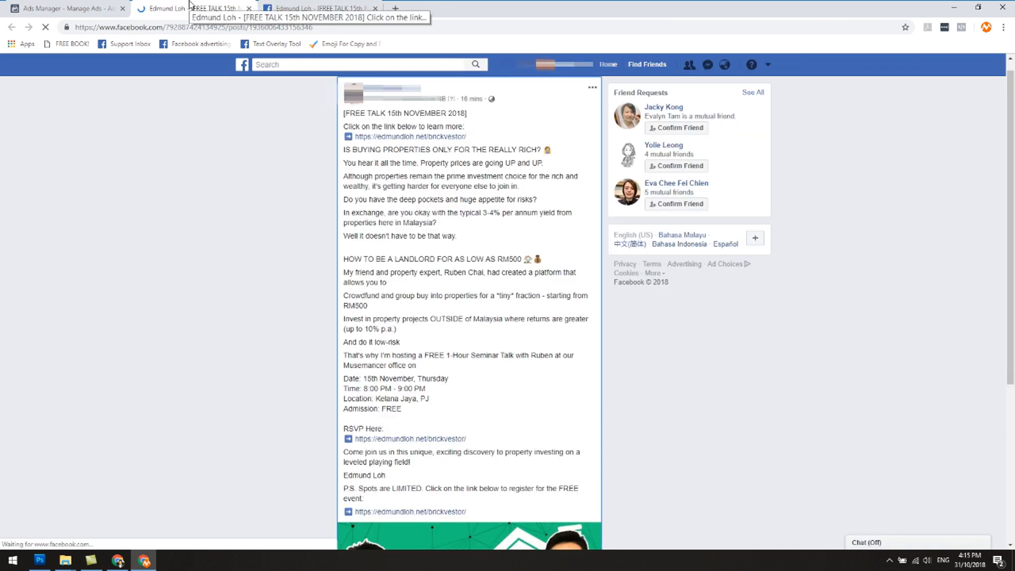
{"action": "scroll", "coordinate": [288, 214], "scroll_direction": "down", "scroll_amount": 5}
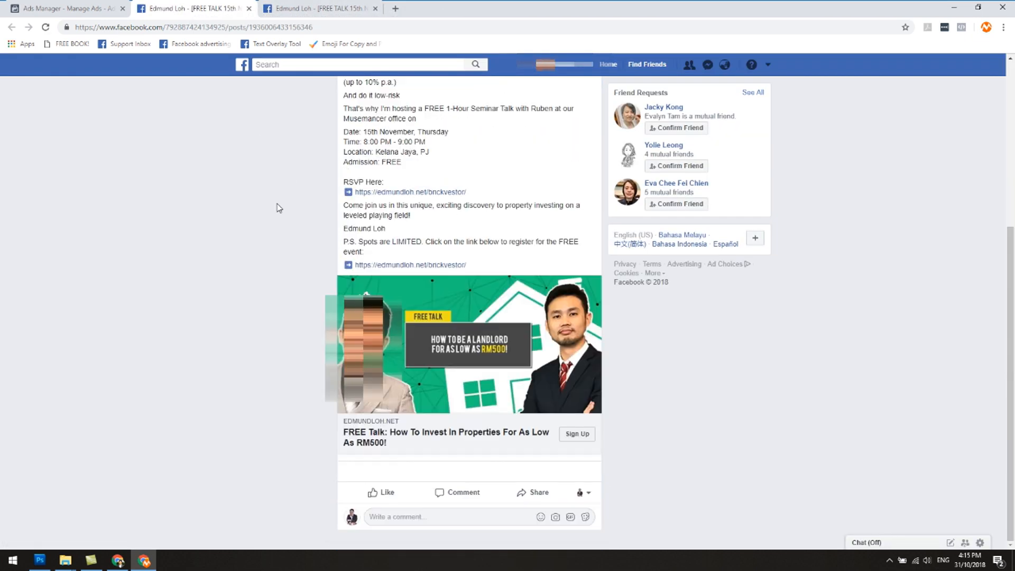
{"action": "left_click", "coordinate": [297, 4]}
{"action": "scroll", "coordinate": [279, 235], "scroll_direction": "down", "scroll_amount": 5}
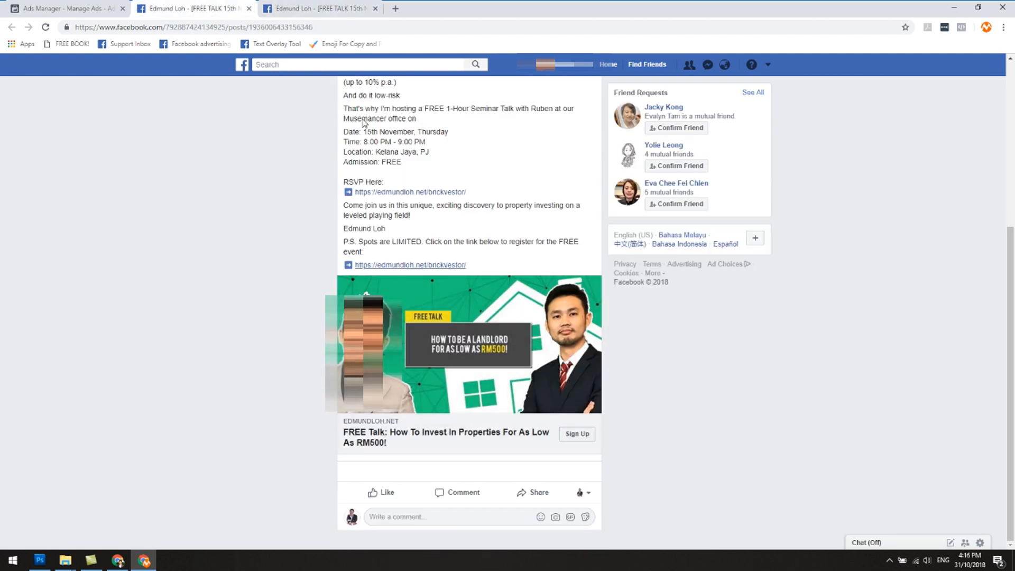
Step: Compare the post IDs at the end of the two Facebook posts' web addresses
{"action": "left_click", "coordinate": [242, 5]}
{"action": "left_click", "coordinate": [143, 30]}
{"action": "left_click", "coordinate": [205, 142]}
{"action": "left_click_drag", "start_coordinate": [250, 29], "coordinate": [319, 29]}
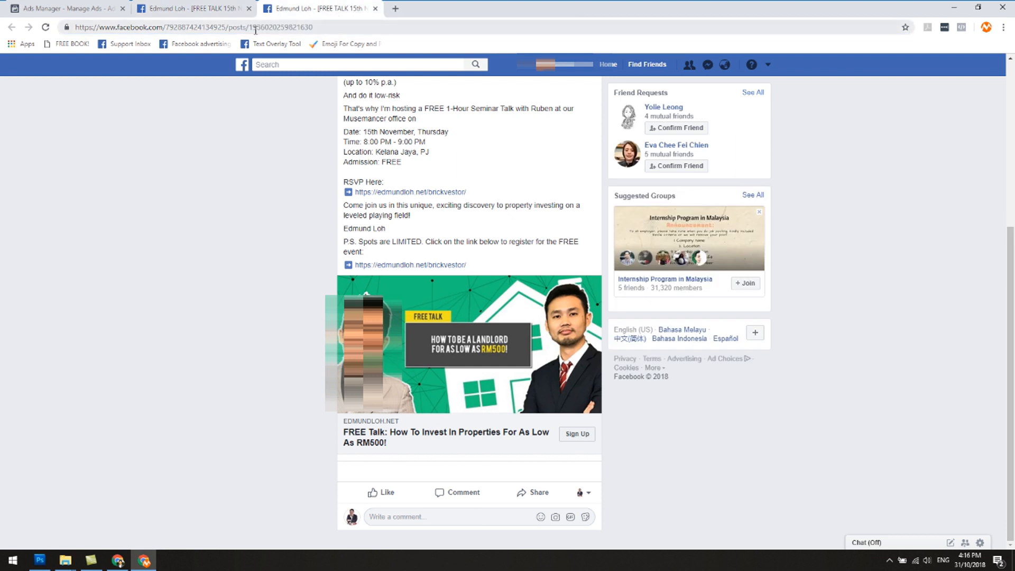
{"action": "left_click_drag", "start_coordinate": [250, 28], "coordinate": [317, 30]}
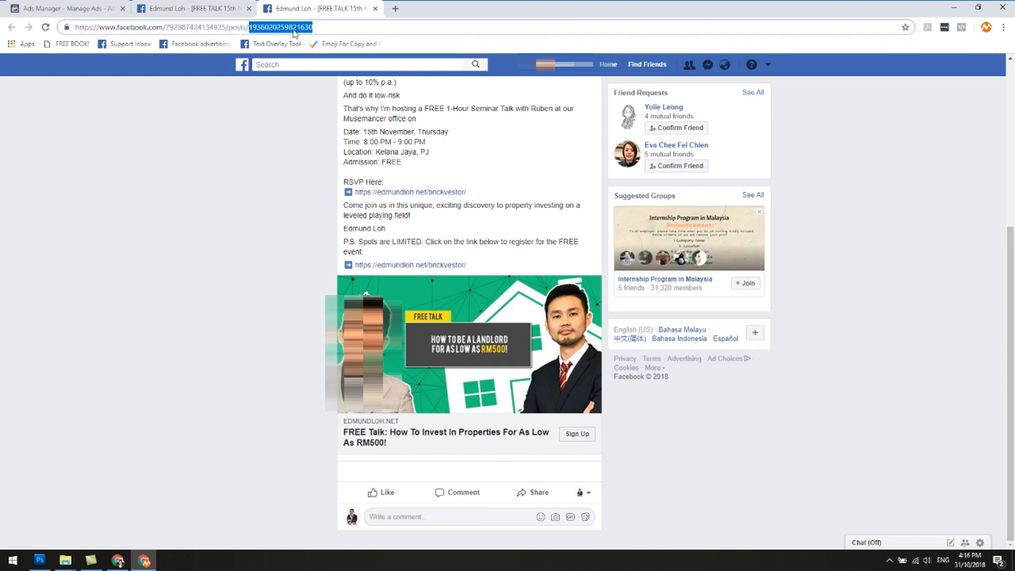
{"action": "left_click", "coordinate": [201, 7]}
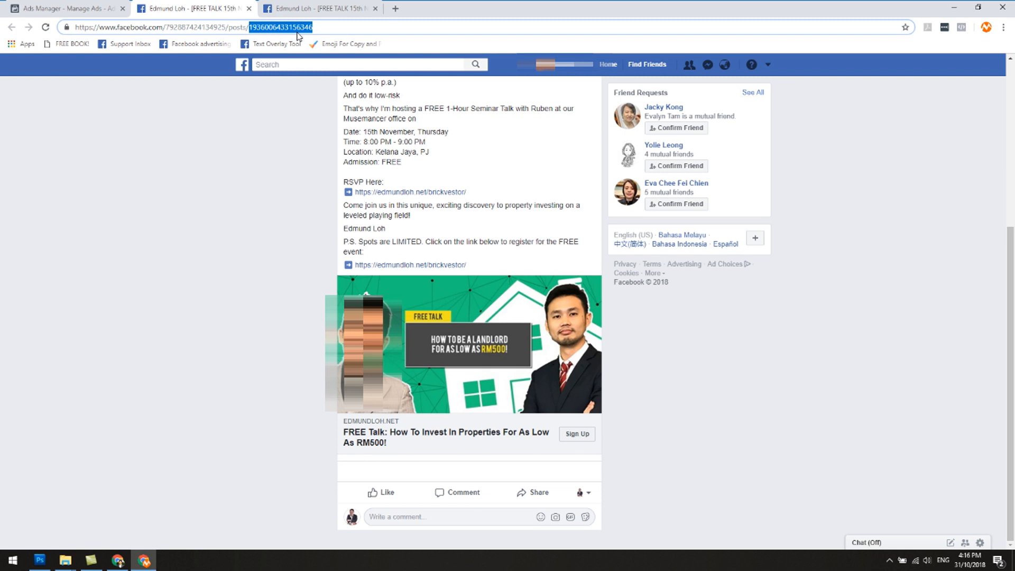
{"action": "left_click_drag", "start_coordinate": [250, 28], "coordinate": [335, 28]}
{"action": "left_click", "coordinate": [280, 7]}
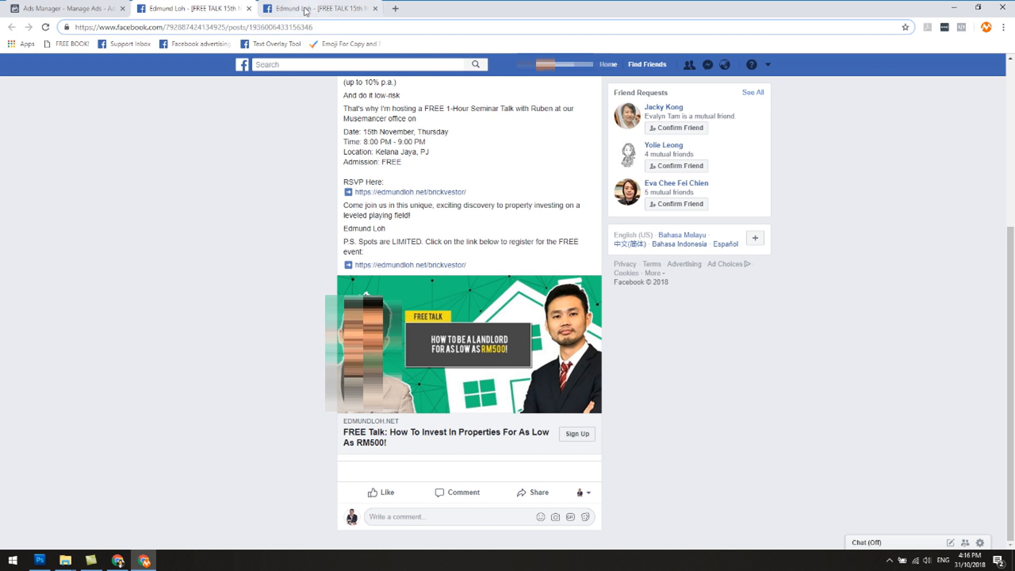
{"action": "left_click", "coordinate": [222, 5]}
{"action": "left_click", "coordinate": [323, 5]}
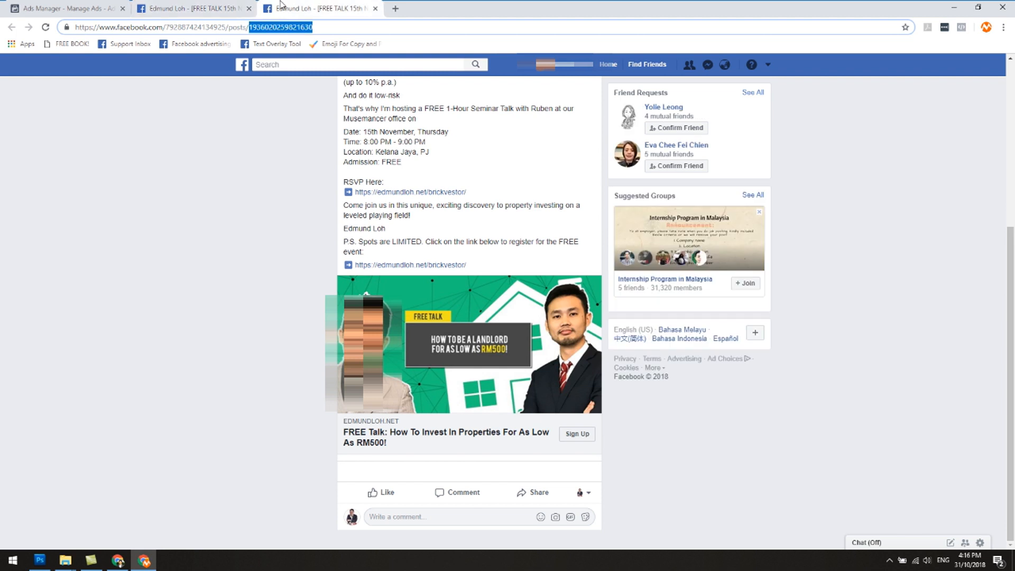
Step: Examine the comment and engagement areas of both Facebook ad posts
{"action": "left_click", "coordinate": [230, 4]}
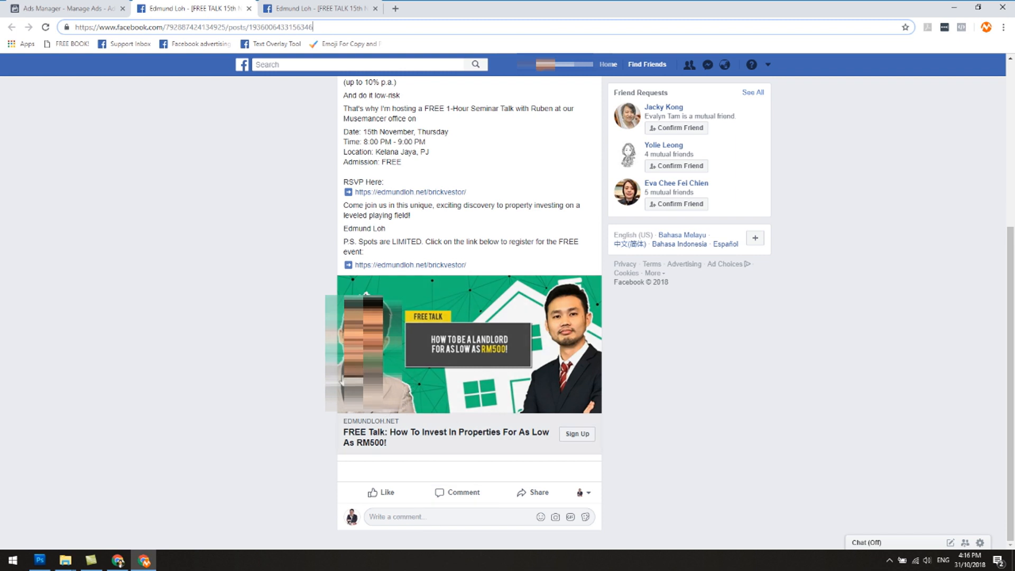
{"action": "left_click", "coordinate": [421, 513]}
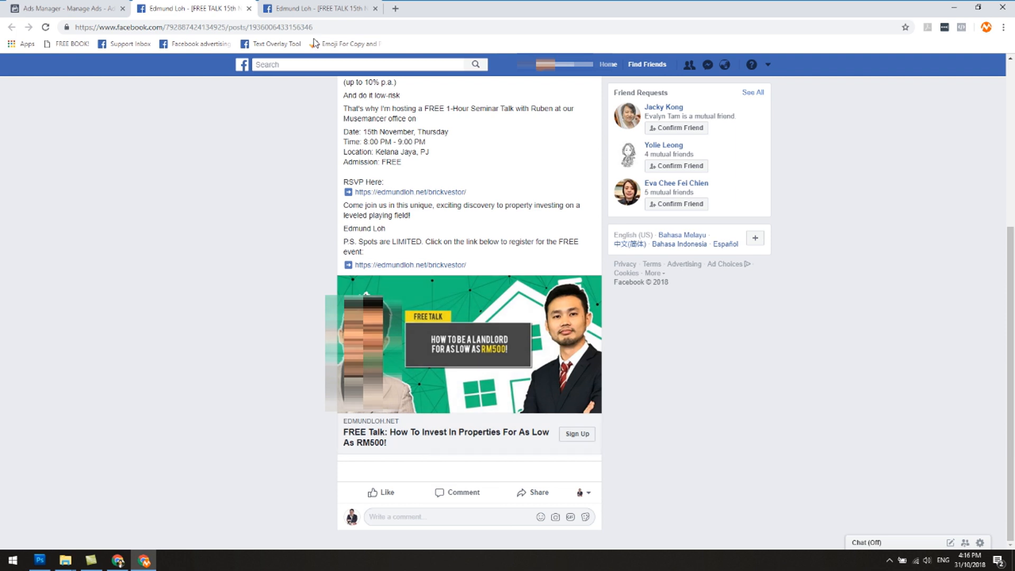
{"action": "left_click", "coordinate": [305, 9]}
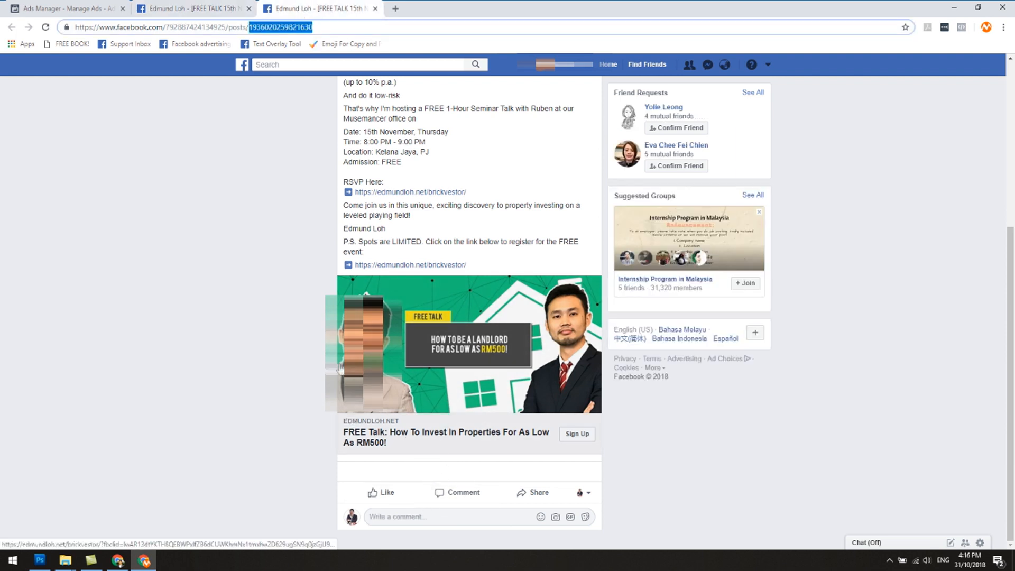
{"action": "scroll", "coordinate": [326, 363], "scroll_direction": "up", "scroll_amount": 4}
{"action": "scroll", "coordinate": [325, 363], "scroll_direction": "down", "scroll_amount": 4}
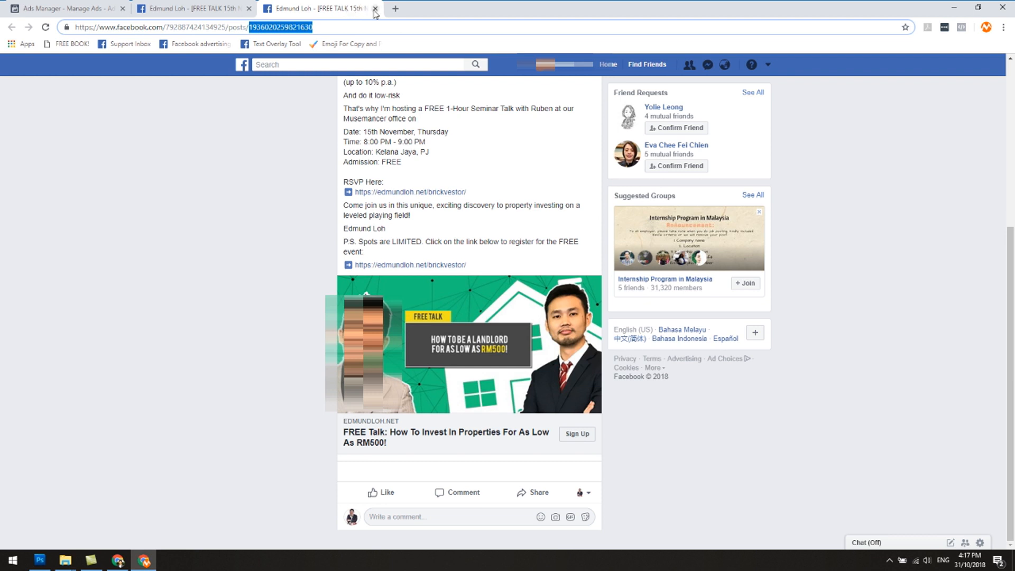
Step: Close both Facebook ad post pages and return to the full ads list of the Real Estate x Mid Value Goods ad set
{"action": "left_click", "coordinate": [376, 9]}
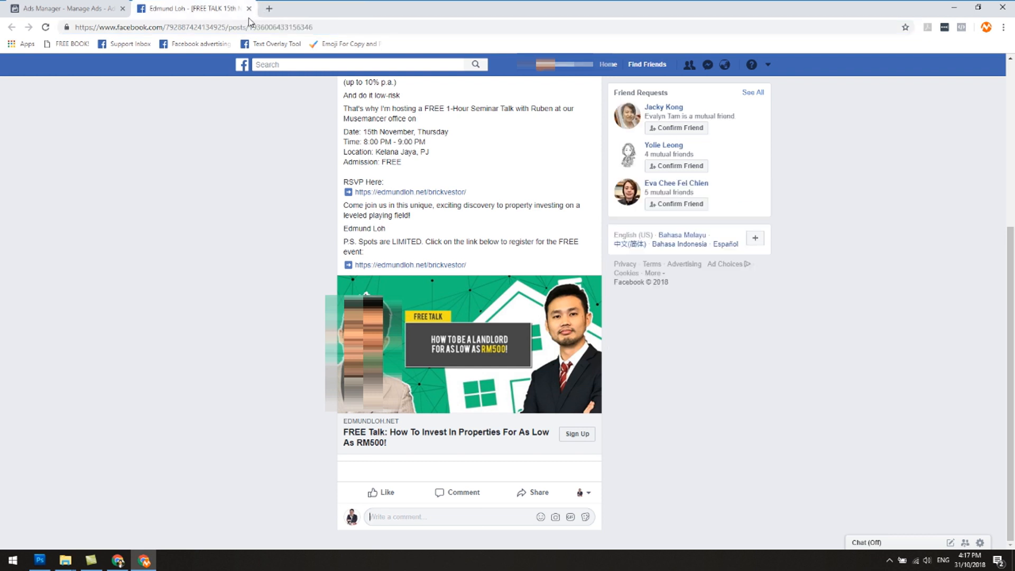
{"action": "left_click", "coordinate": [250, 9]}
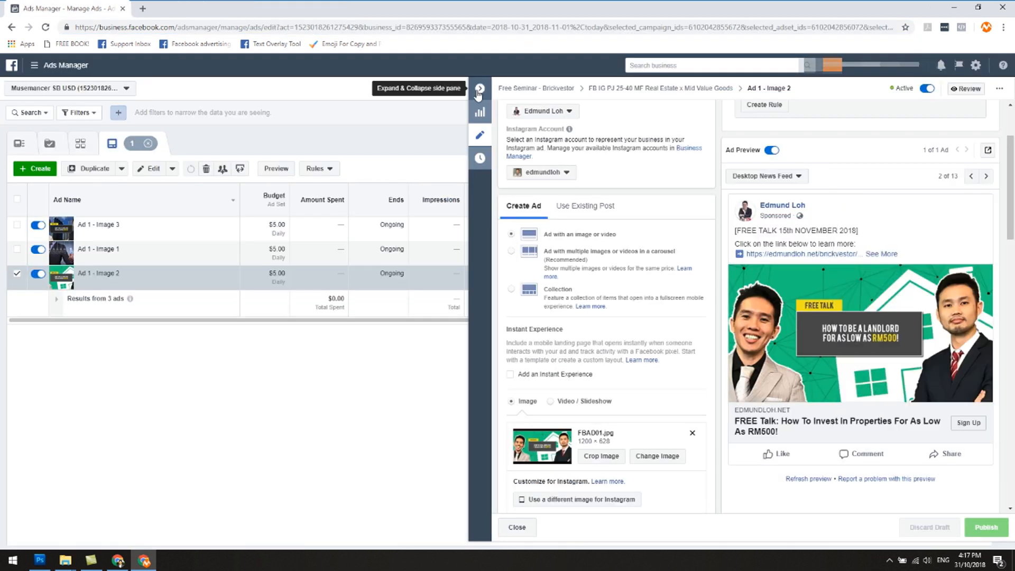
{"action": "left_click", "coordinate": [472, 89]}
{"action": "left_click", "coordinate": [370, 144]}
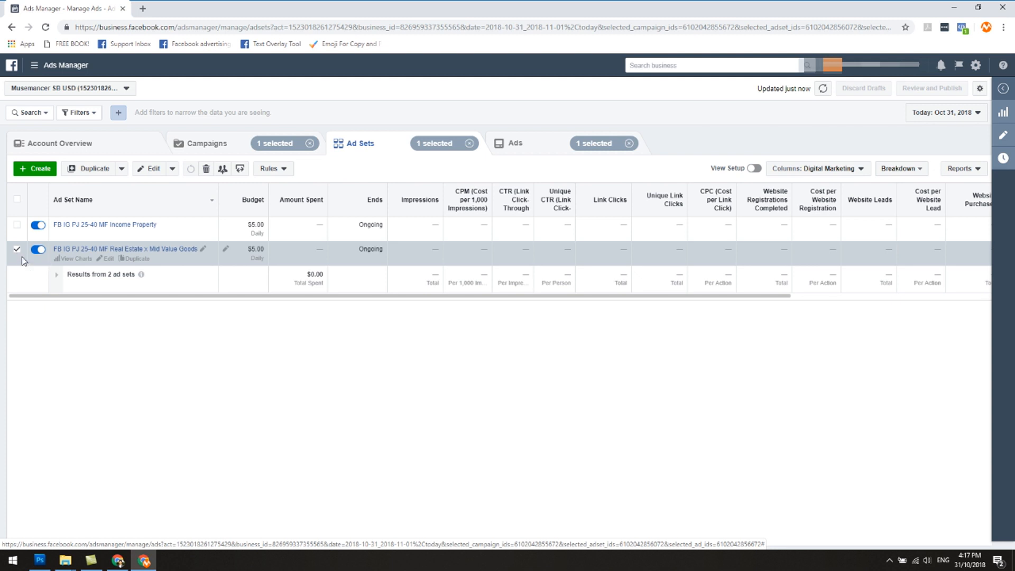
{"action": "left_click", "coordinate": [557, 149]}
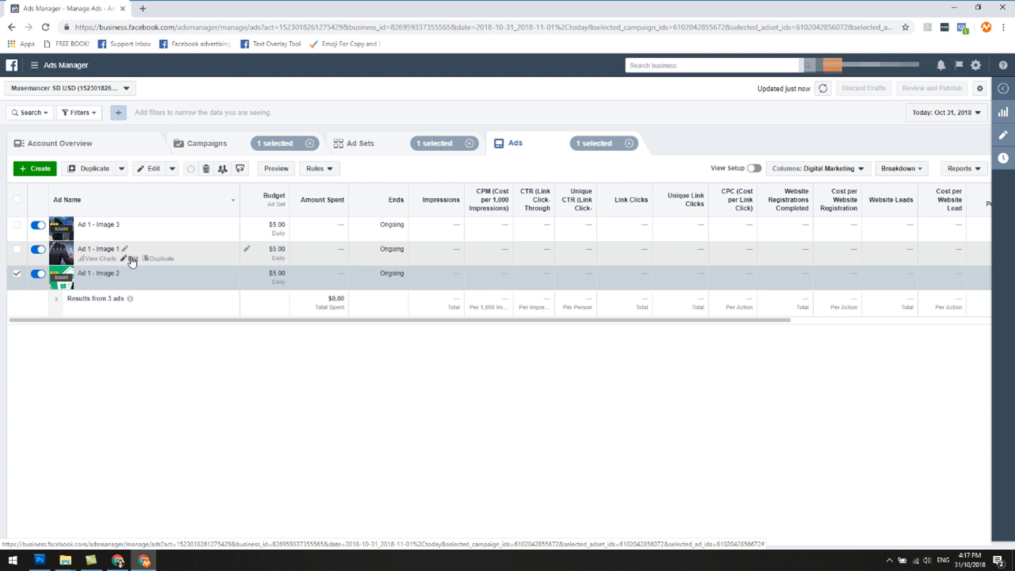
Step: Open the Facebook post with comments for Ad 1 - Image 1 of the Real Estate x Mid Value Goods ad set, keeping it open
{"action": "left_click", "coordinate": [131, 259]}
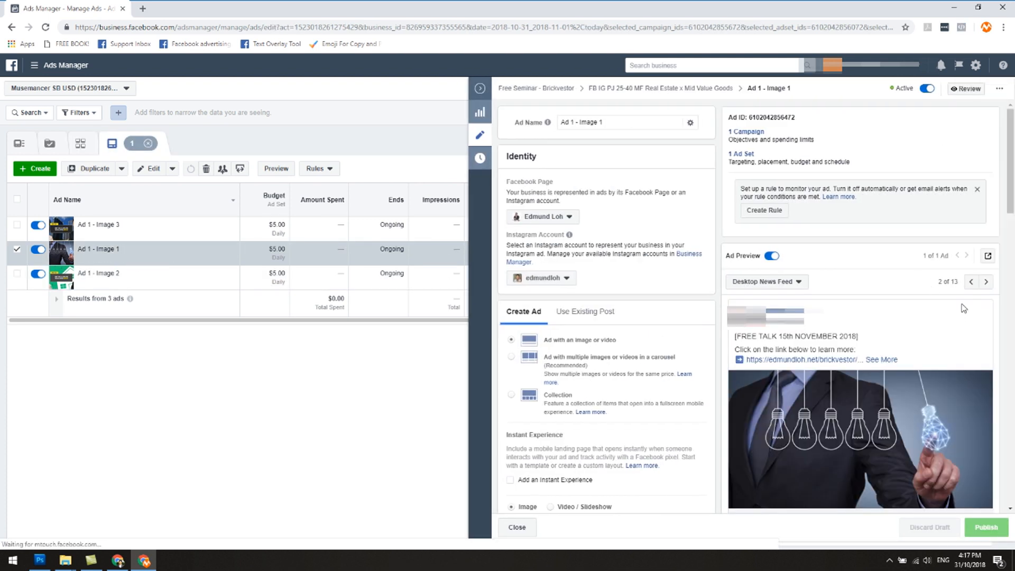
{"action": "left_click", "coordinate": [988, 257]}
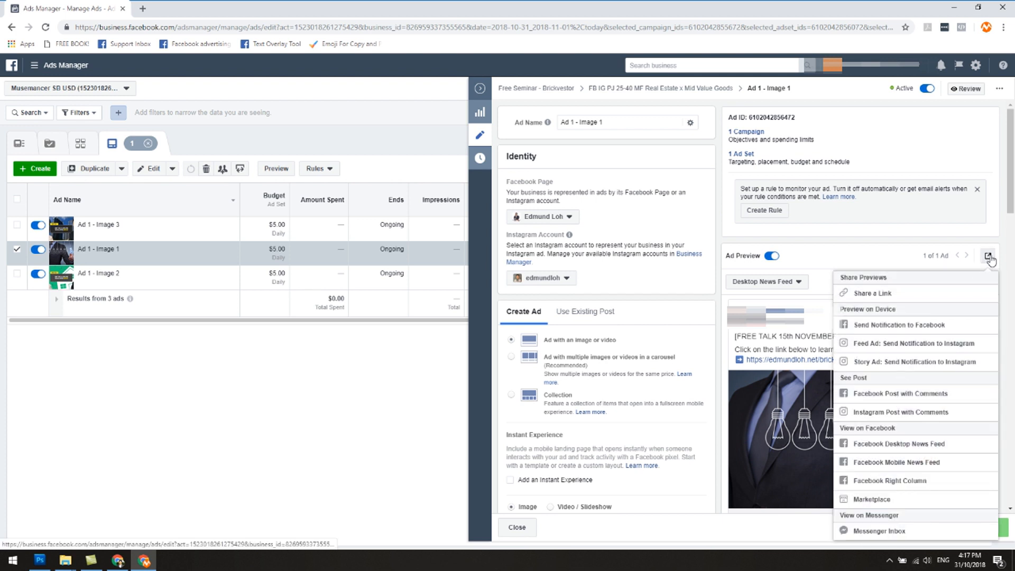
{"action": "left_click", "coordinate": [892, 397]}
{"action": "left_click", "coordinate": [82, 8]}
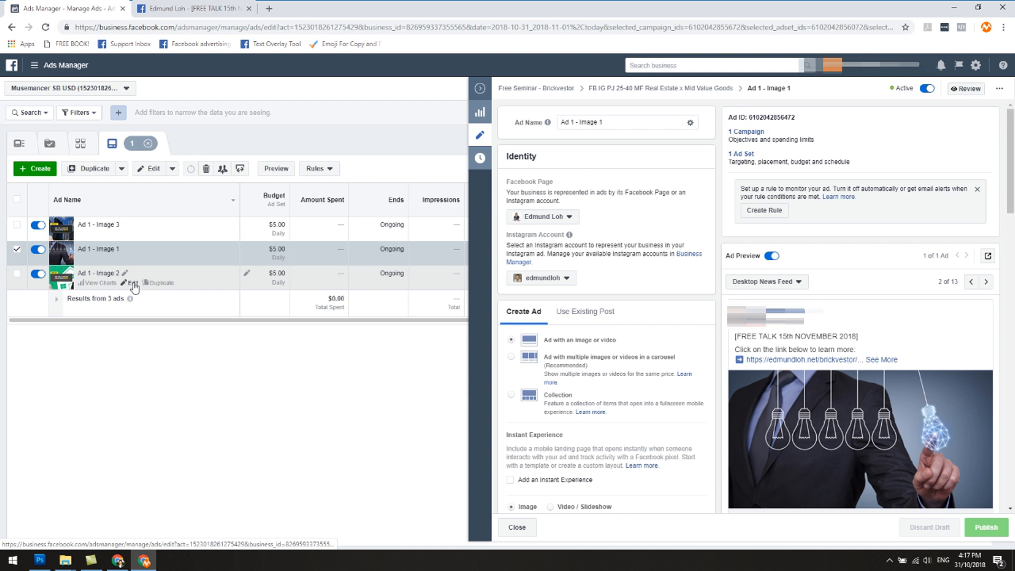
Step: Open the Facebook post with comments for Ad 1 - Image 2 of the same ad set and return to Ads Manager
{"action": "left_click", "coordinate": [132, 288]}
{"action": "left_click", "coordinate": [988, 256]}
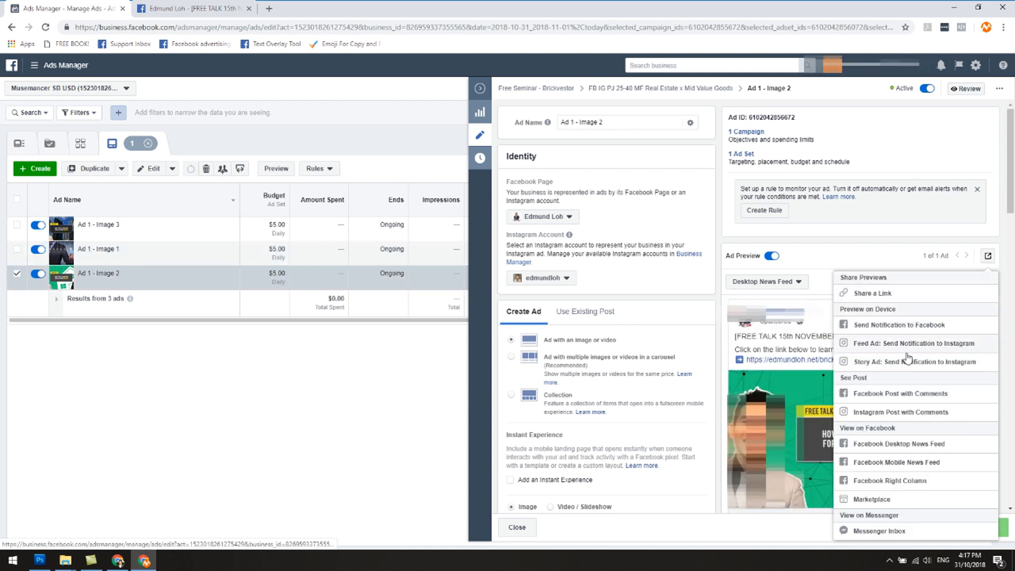
{"action": "left_click", "coordinate": [901, 401]}
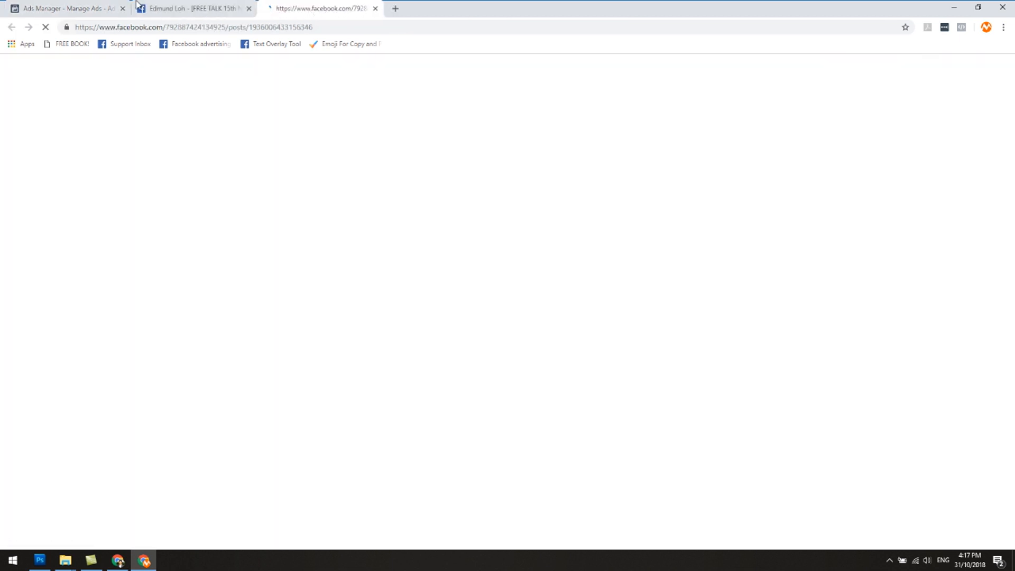
{"action": "left_click", "coordinate": [79, 8]}
Step: Open the Facebook post with comments for Ad 1 - Image 3 of the same ad set and return to Ads Manager
{"action": "left_click", "coordinate": [132, 235]}
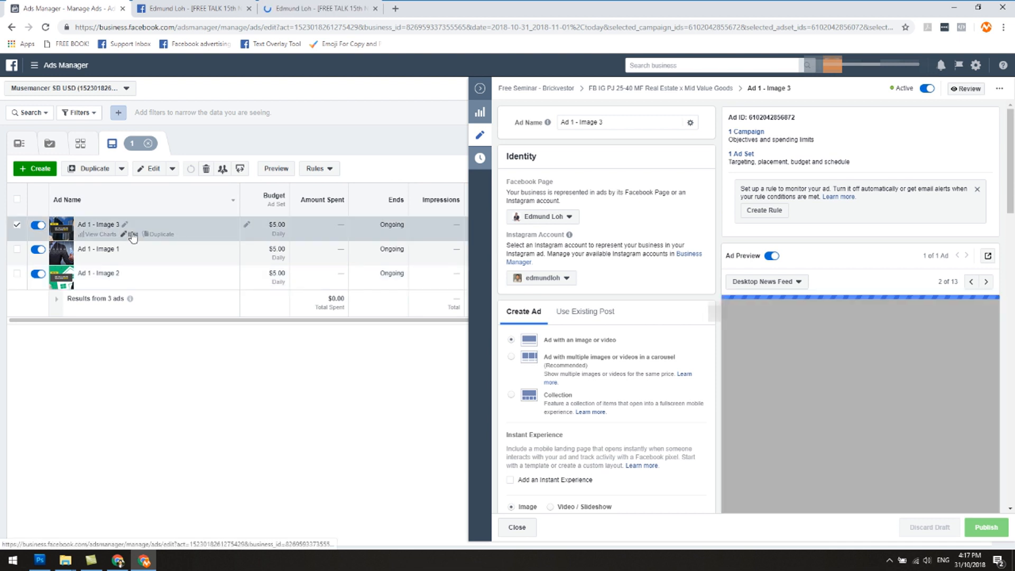
{"action": "left_click", "coordinate": [988, 256]}
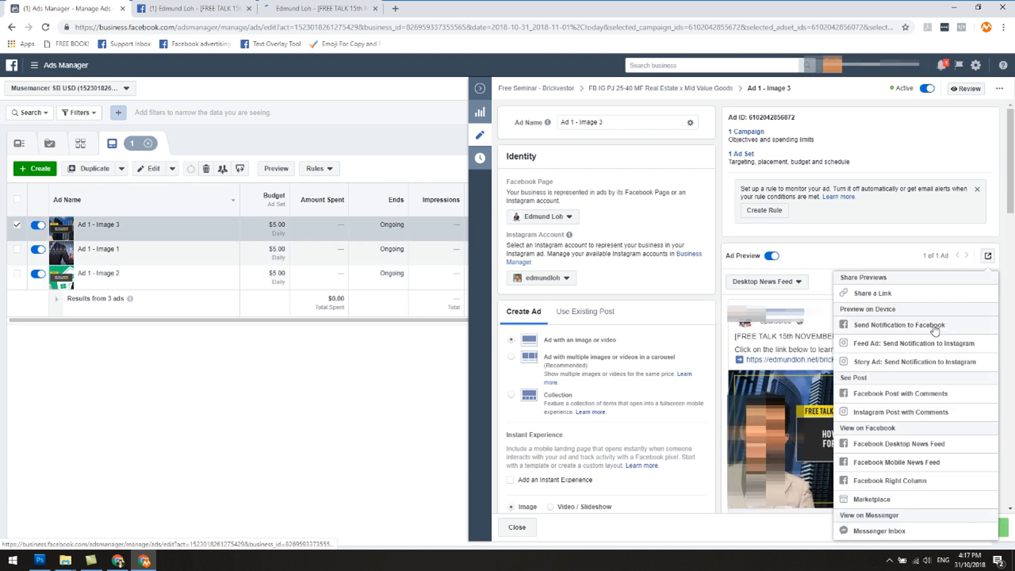
{"action": "left_click", "coordinate": [906, 399]}
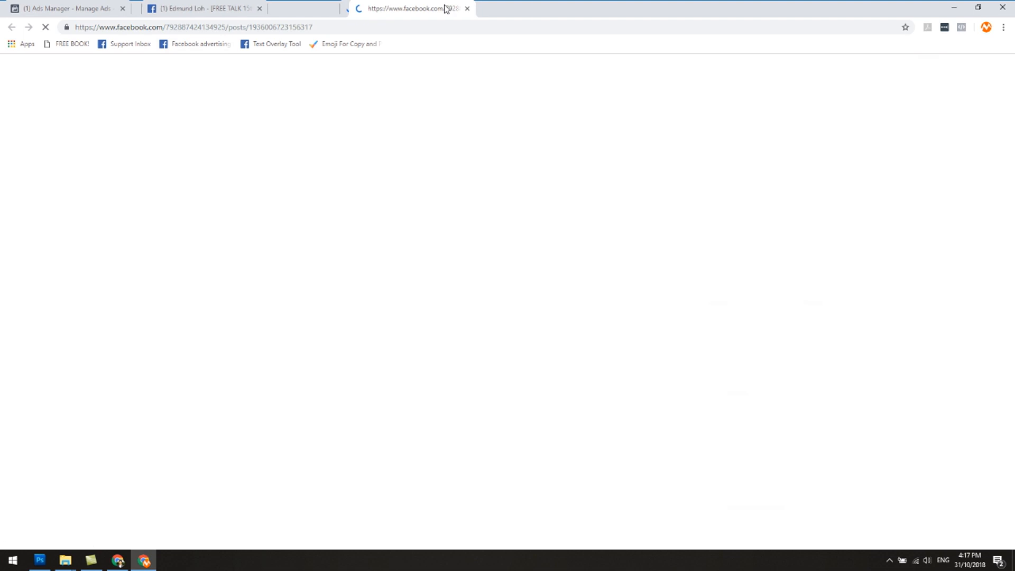
{"action": "left_click", "coordinate": [74, 6]}
{"action": "left_click", "coordinate": [235, 145]}
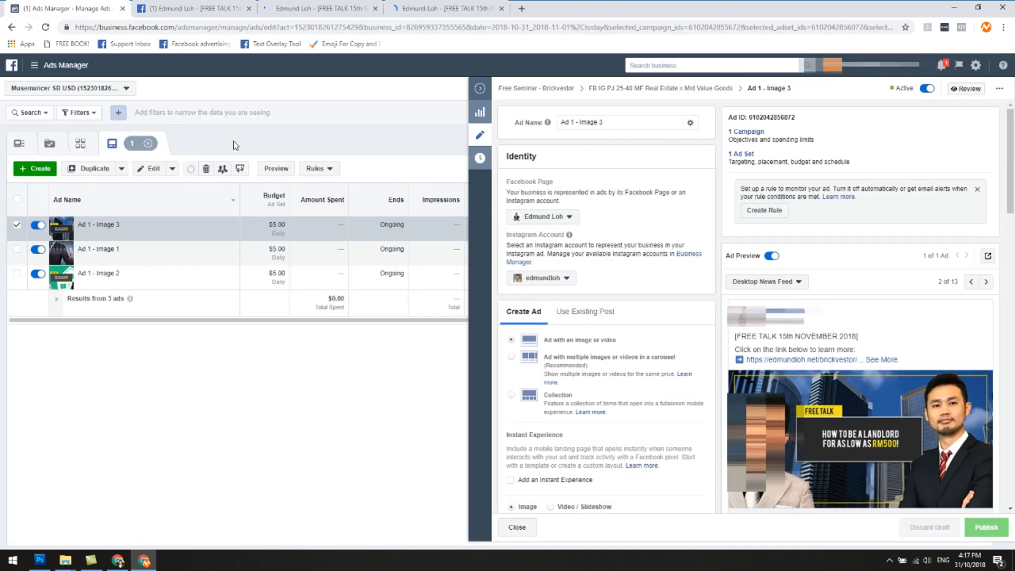
Step: Select only the FB IG PJ 25-40 MF Income Property ad set and show its ads
{"action": "left_click", "coordinate": [479, 88]}
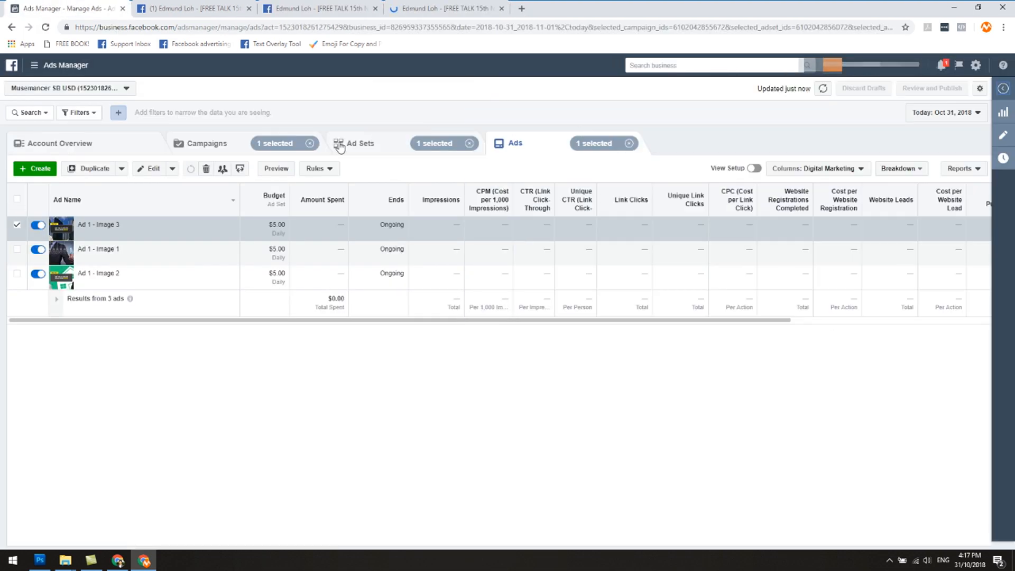
{"action": "left_click", "coordinate": [368, 149]}
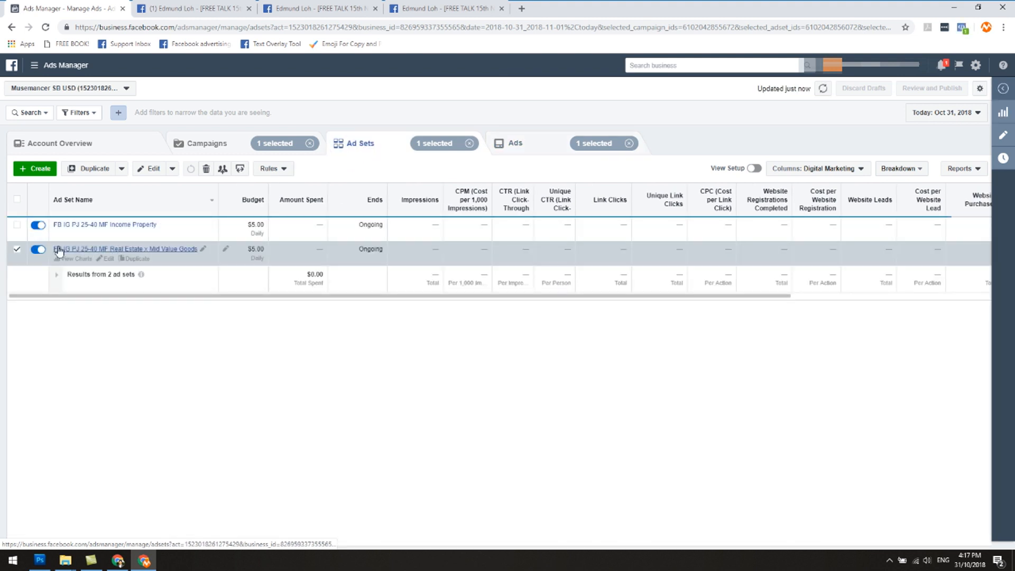
{"action": "left_click", "coordinate": [17, 252]}
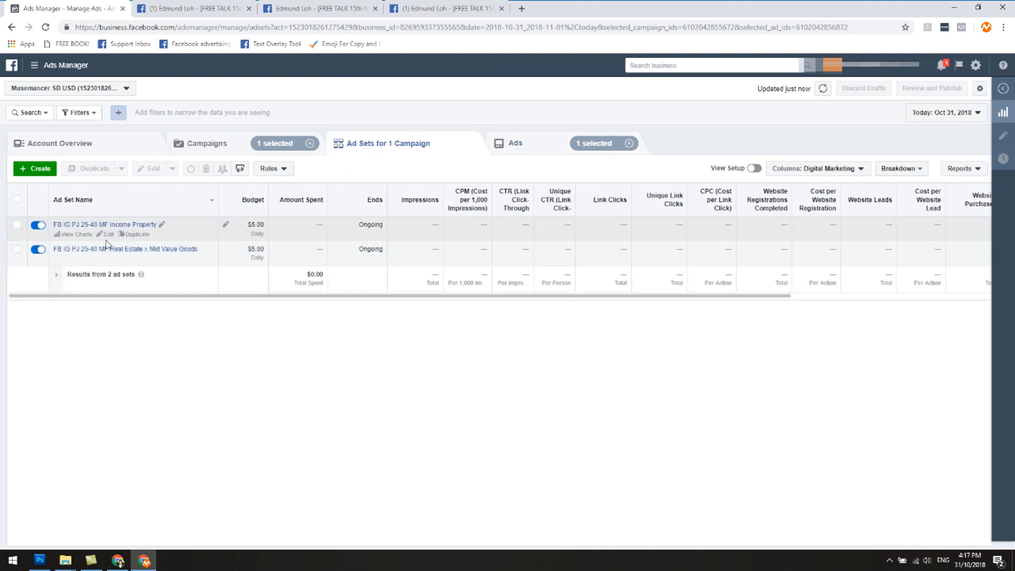
{"action": "left_click", "coordinate": [17, 224]}
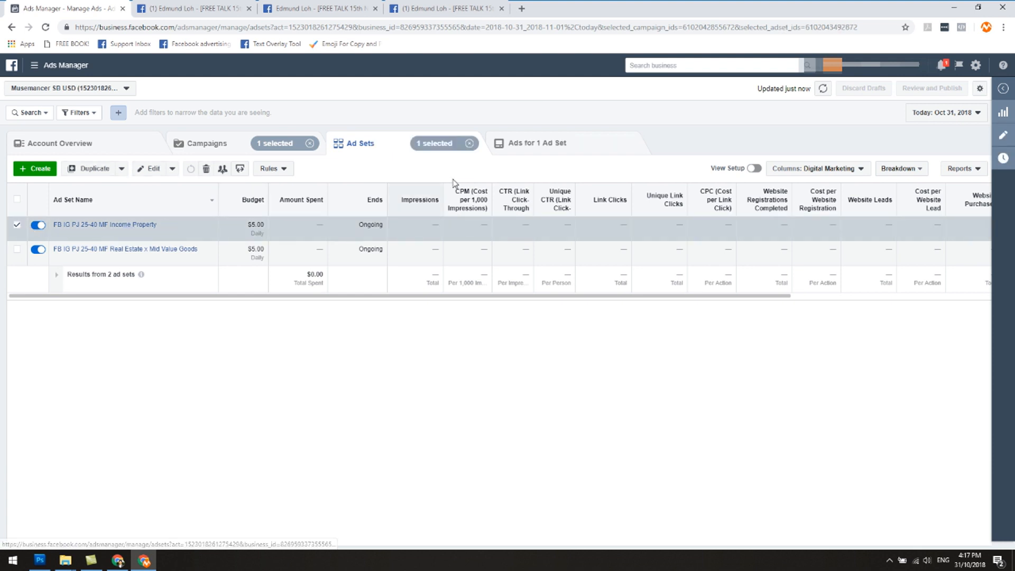
{"action": "left_click", "coordinate": [529, 144]}
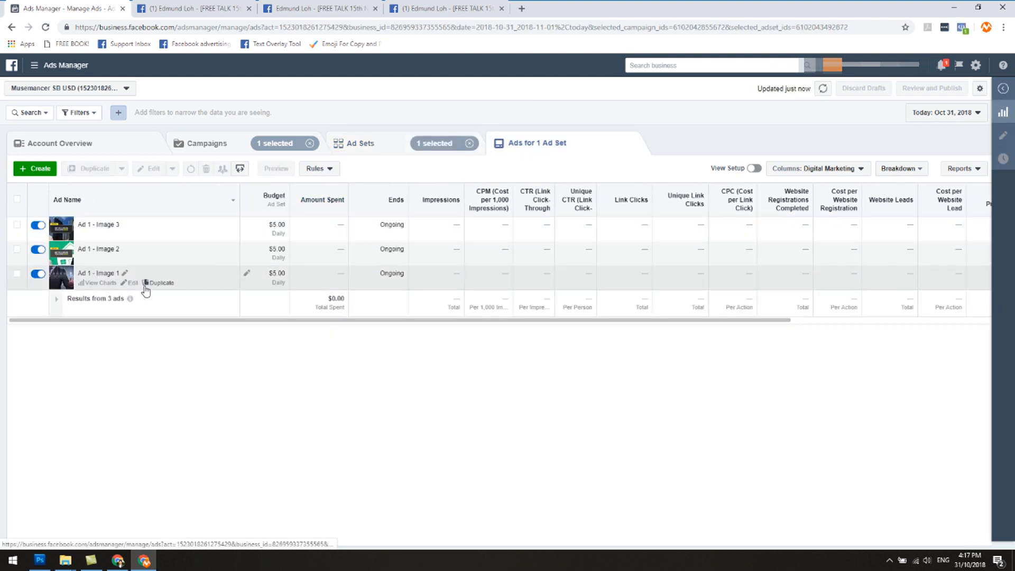
Step: Edit Ad 1 - Image 1 of the Income Property ad set to use an existing post and open the post ID entry
{"action": "left_click", "coordinate": [133, 283]}
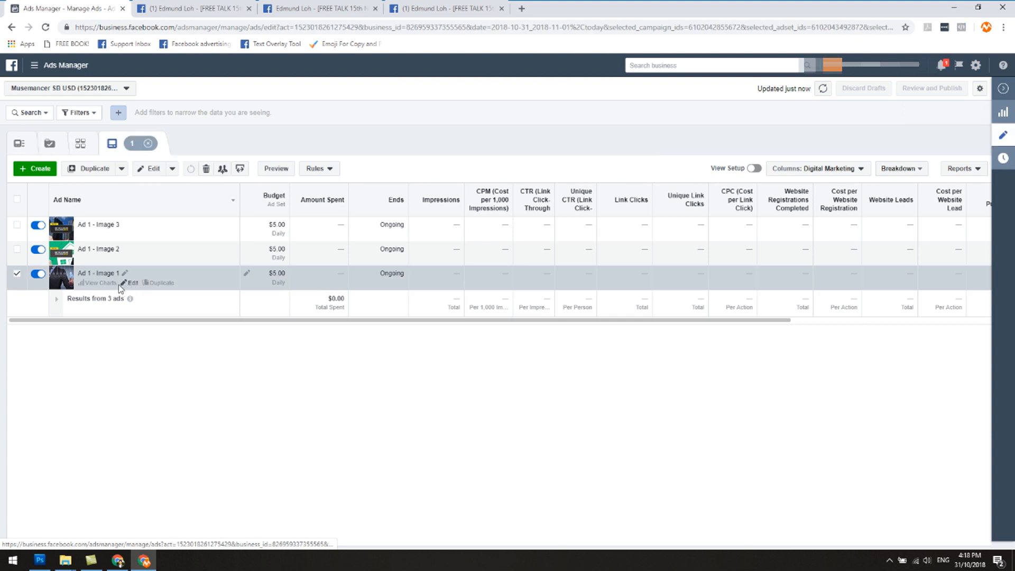
{"action": "scroll", "coordinate": [895, 318], "scroll_direction": "down", "scroll_amount": 3}
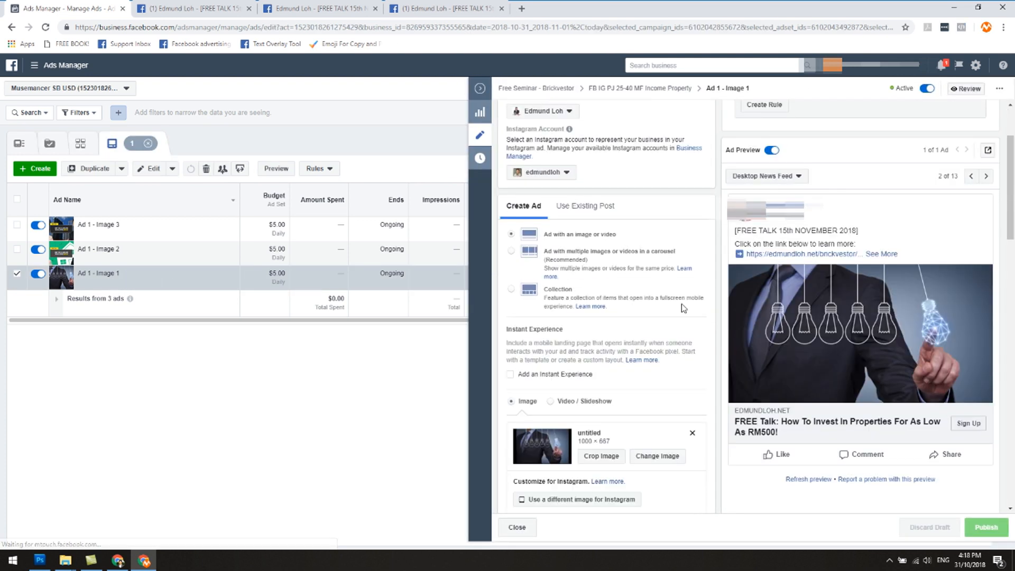
{"action": "scroll", "coordinate": [648, 274], "scroll_direction": "up", "scroll_amount": 3}
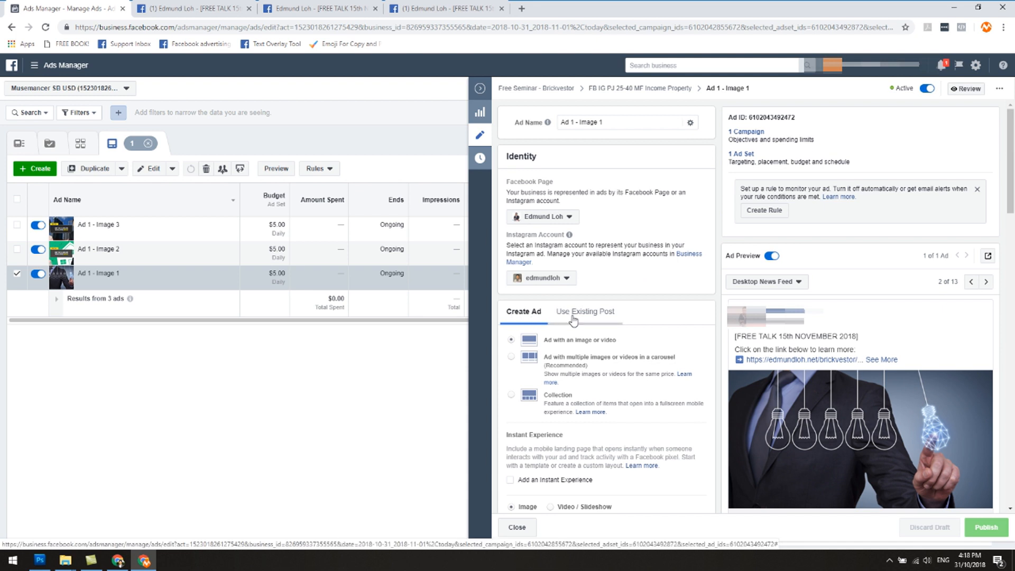
{"action": "left_click", "coordinate": [574, 317]}
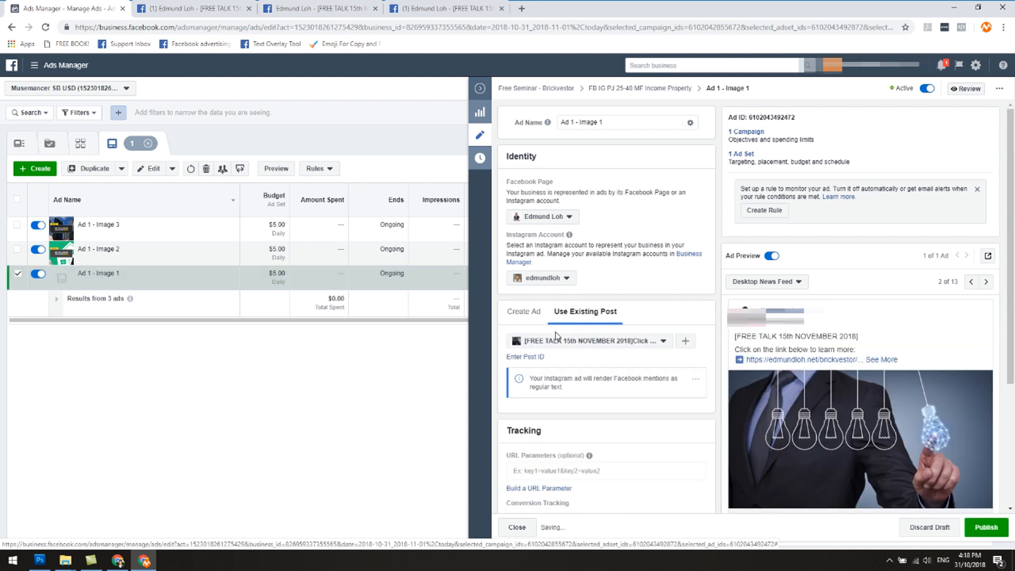
{"action": "left_click", "coordinate": [535, 357]}
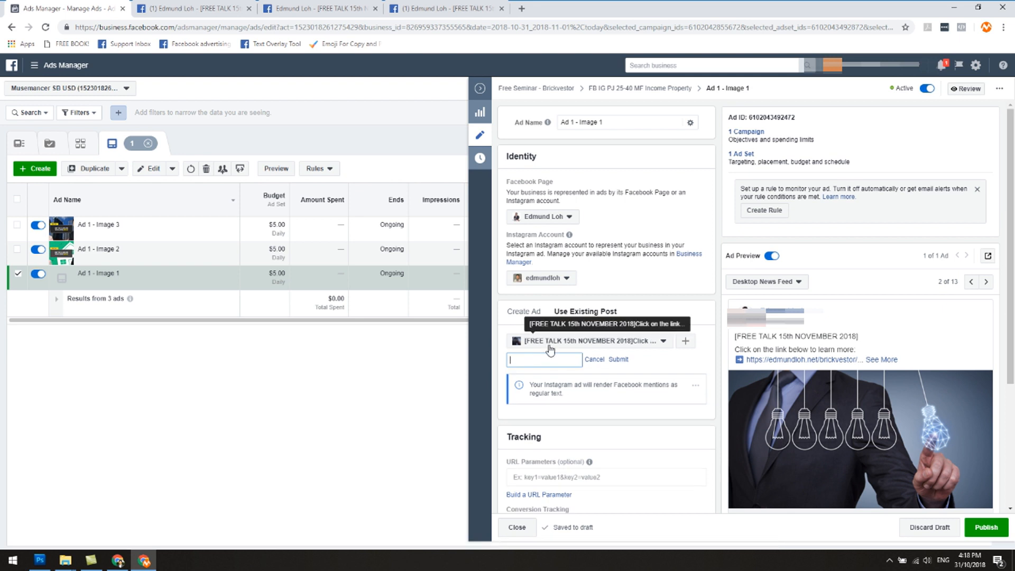
{"action": "left_click", "coordinate": [550, 341]}
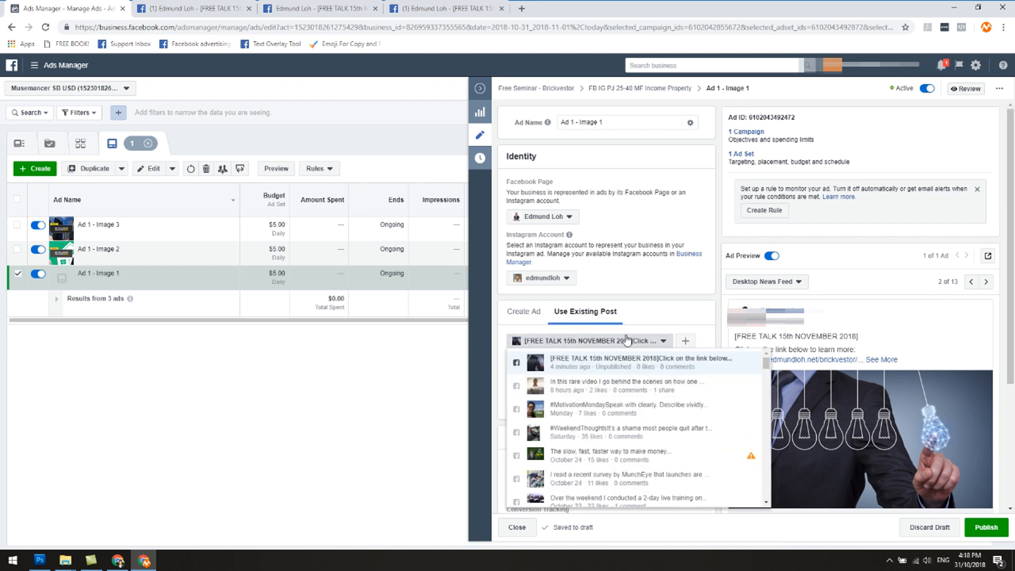
{"action": "left_click", "coordinate": [652, 317]}
{"action": "left_click", "coordinate": [543, 361]}
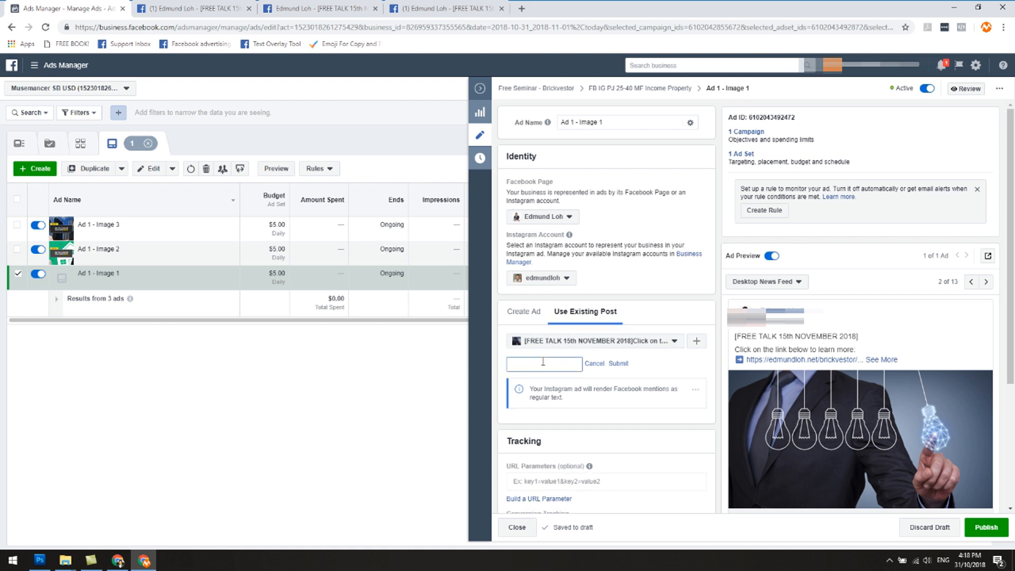
{"action": "left_click", "coordinate": [186, 6]}
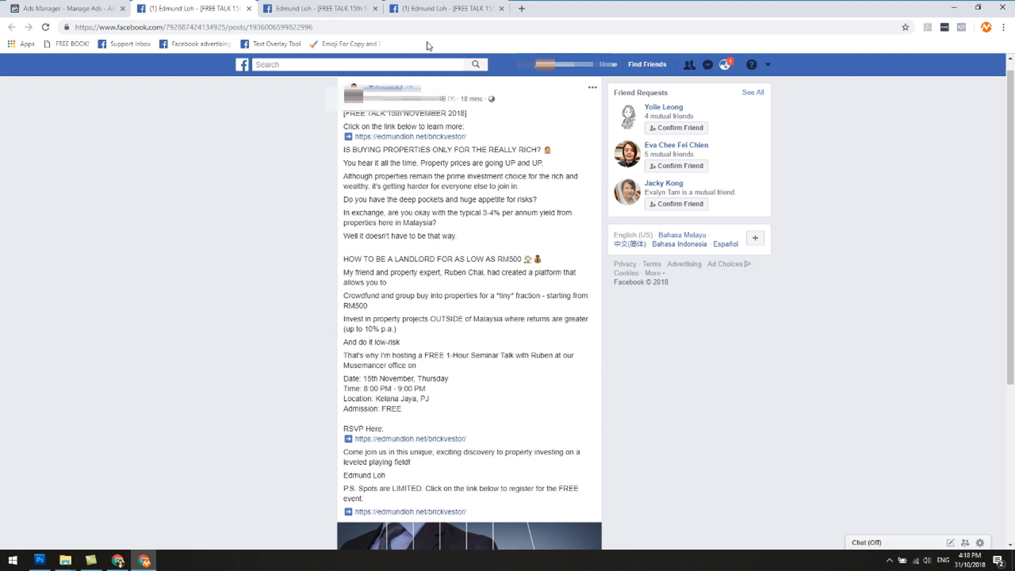
{"action": "scroll", "coordinate": [264, 158], "scroll_direction": "down", "scroll_amount": 3}
{"action": "scroll", "coordinate": [259, 197], "scroll_direction": "up", "scroll_amount": 3}
{"action": "left_click_drag", "start_coordinate": [249, 28], "coordinate": [321, 32]}
{"action": "right_click", "coordinate": [305, 33]}
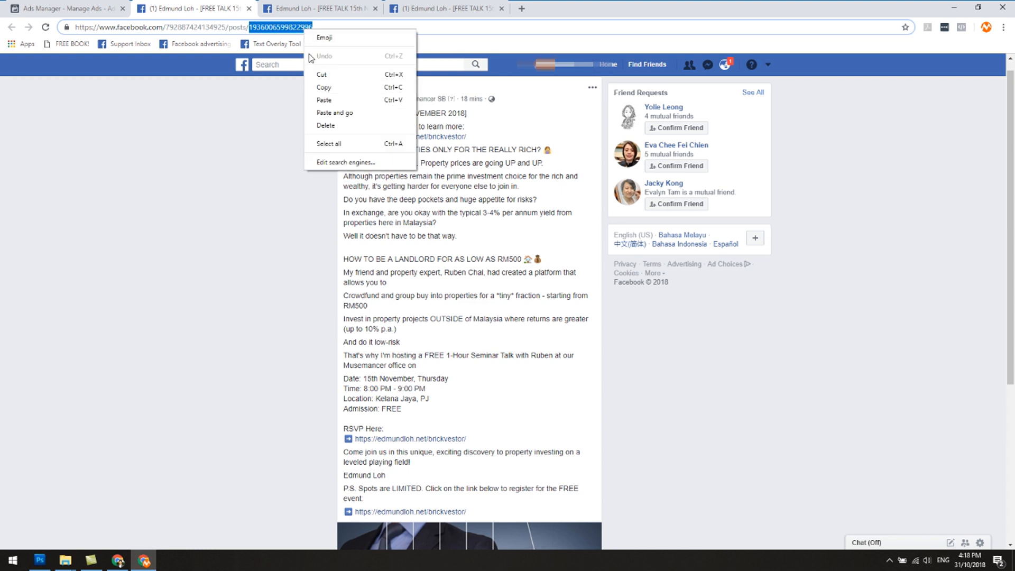
{"action": "left_click", "coordinate": [321, 87]}
{"action": "left_click", "coordinate": [110, 5]}
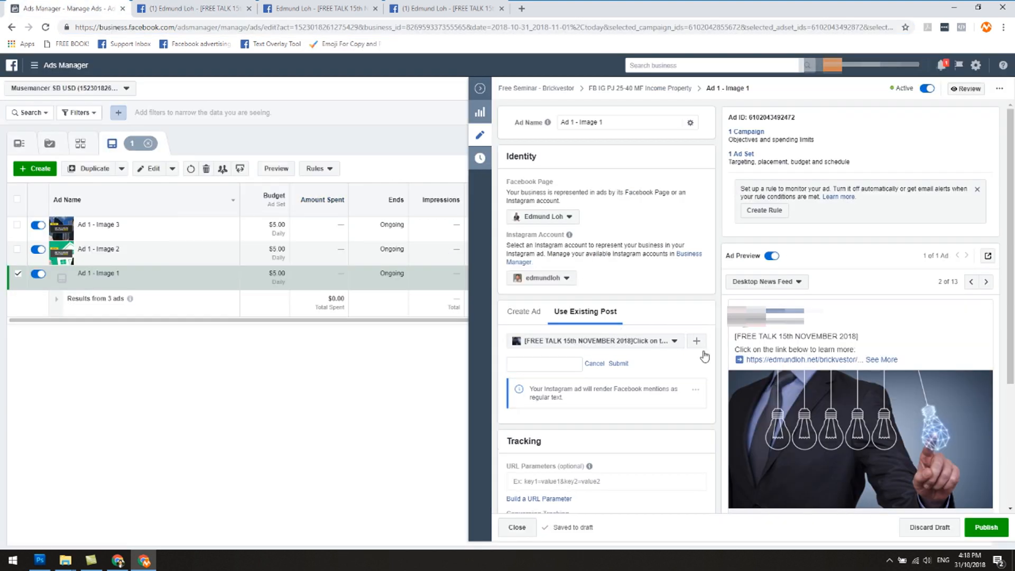
Step: Submit the copied post ID for the Income Property ad set's Ad 1 - Image 1 and publish the change
{"action": "right_click", "coordinate": [561, 365]}
{"action": "left_click", "coordinate": [590, 450]}
{"action": "left_click", "coordinate": [618, 365]}
{"action": "scroll", "coordinate": [907, 283], "scroll_direction": "down", "scroll_amount": 2}
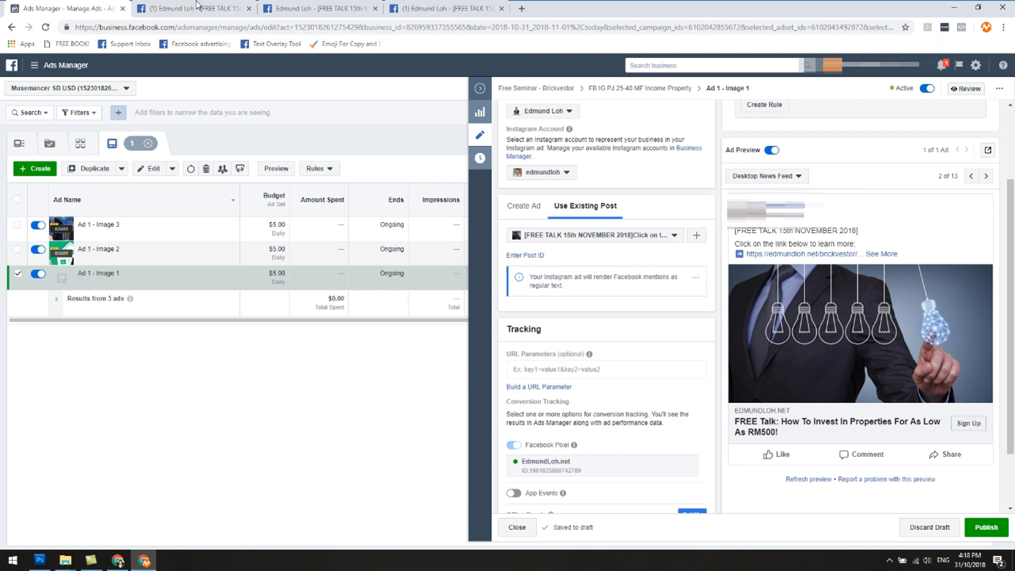
{"action": "left_click", "coordinate": [989, 528]}
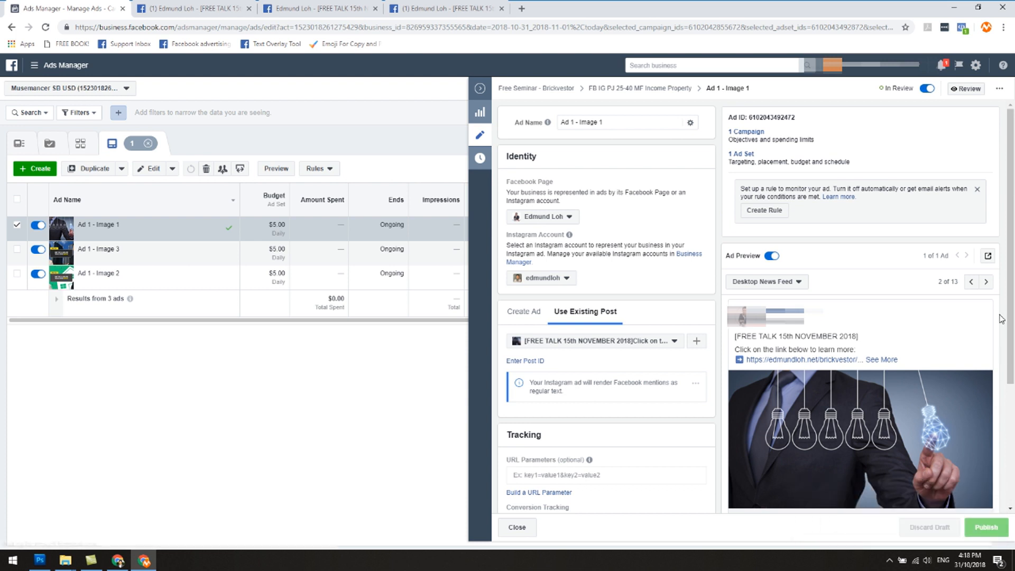
Step: View the published Ad 1 - Image 1 as a Facebook post with comments and compare its post ID with the original post's
{"action": "left_click", "coordinate": [988, 258]}
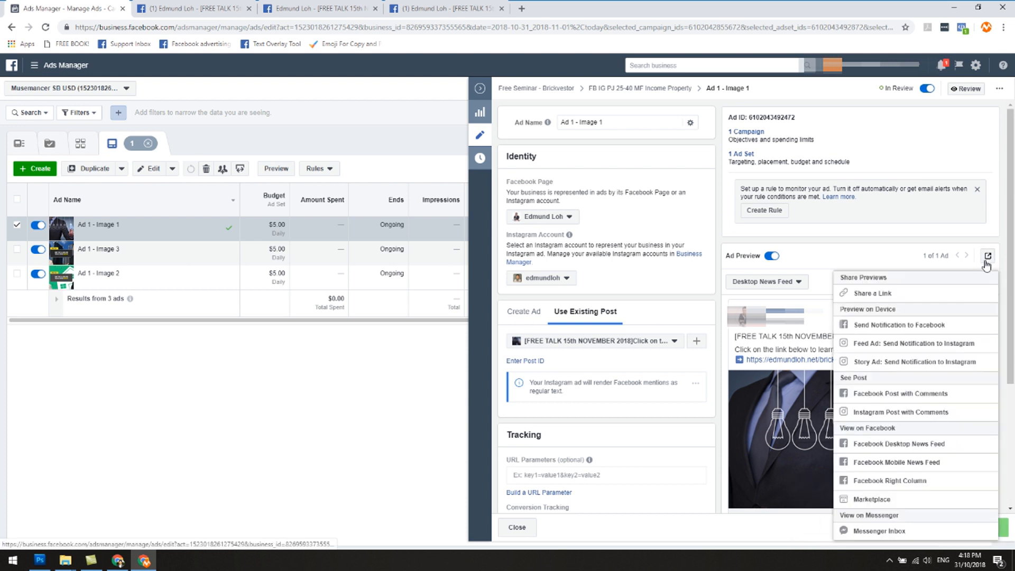
{"action": "left_click", "coordinate": [909, 396]}
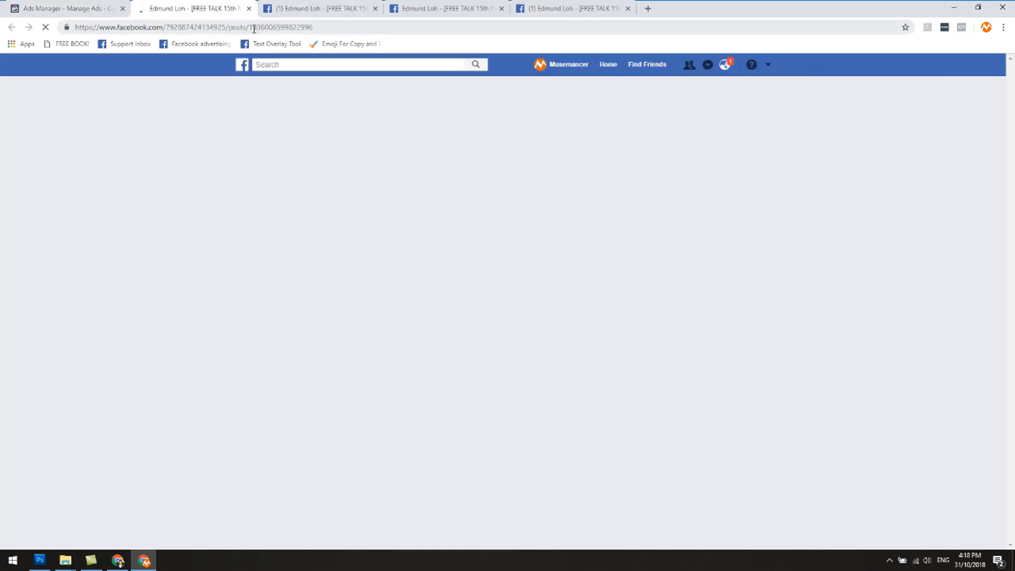
{"action": "left_click", "coordinate": [294, 10]}
{"action": "left_click", "coordinate": [230, 5]}
{"action": "left_click", "coordinate": [274, 4]}
{"action": "left_click", "coordinate": [223, 5]}
{"action": "left_click", "coordinate": [271, 5]}
{"action": "left_click", "coordinate": [228, 6]}
{"action": "left_click", "coordinate": [272, 5]}
{"action": "left_click", "coordinate": [228, 5]}
{"action": "left_click", "coordinate": [274, 5]}
{"action": "left_click", "coordinate": [228, 5]}
{"action": "left_click", "coordinate": [271, 5]}
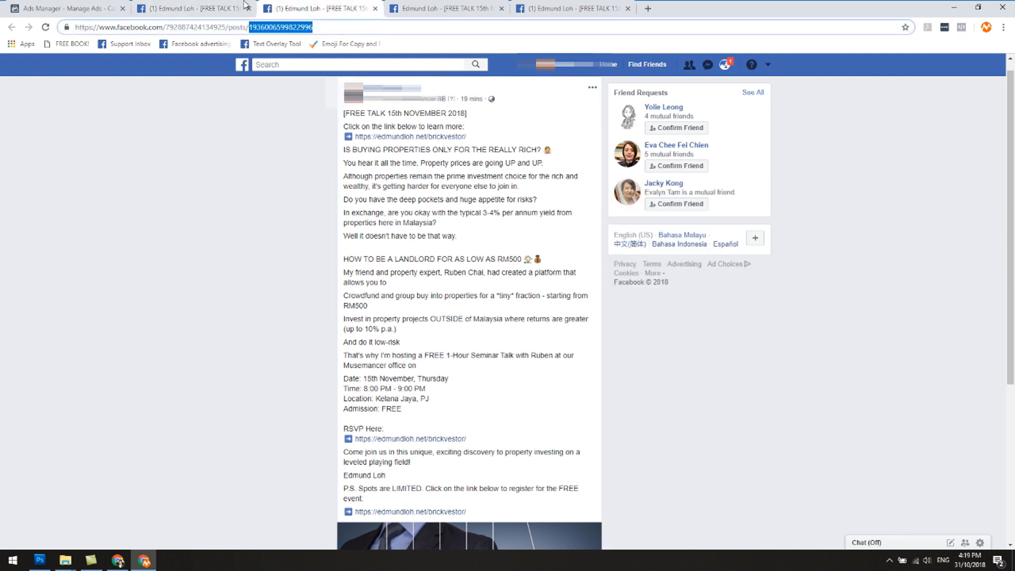
{"action": "left_click", "coordinate": [228, 5]}
{"action": "left_click", "coordinate": [274, 6]}
{"action": "left_click", "coordinate": [229, 6]}
{"action": "left_click", "coordinate": [274, 5]}
{"action": "left_click", "coordinate": [178, 7]}
{"action": "left_click", "coordinate": [302, 5]}
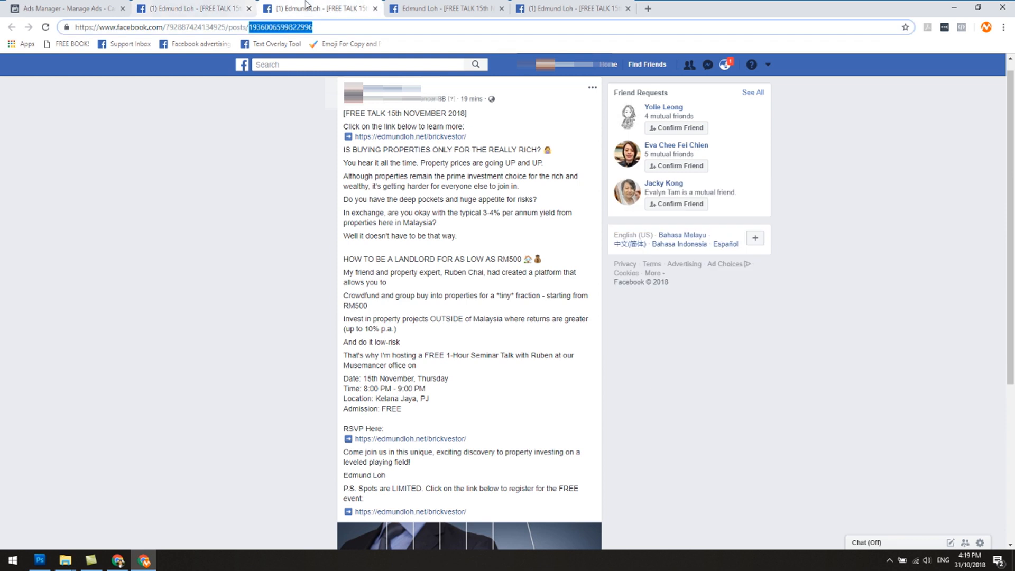
Step: Return to Ads Manager, set the Income Property ad set's Ad 1 - Image 2 to use an existing post and open the post ID entry
{"action": "left_click", "coordinate": [66, 8]}
{"action": "left_click", "coordinate": [479, 88]}
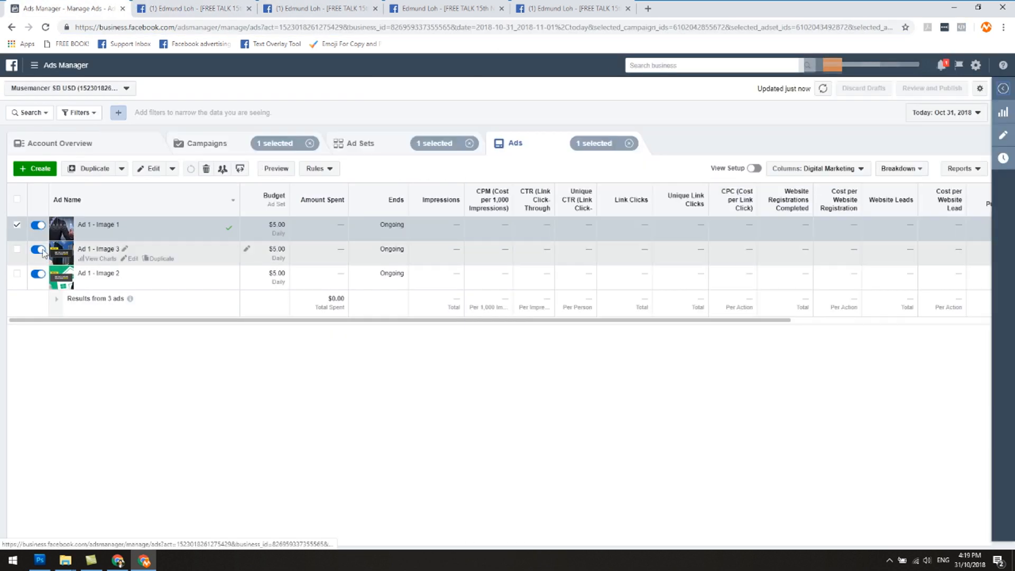
{"action": "left_click", "coordinate": [18, 226]}
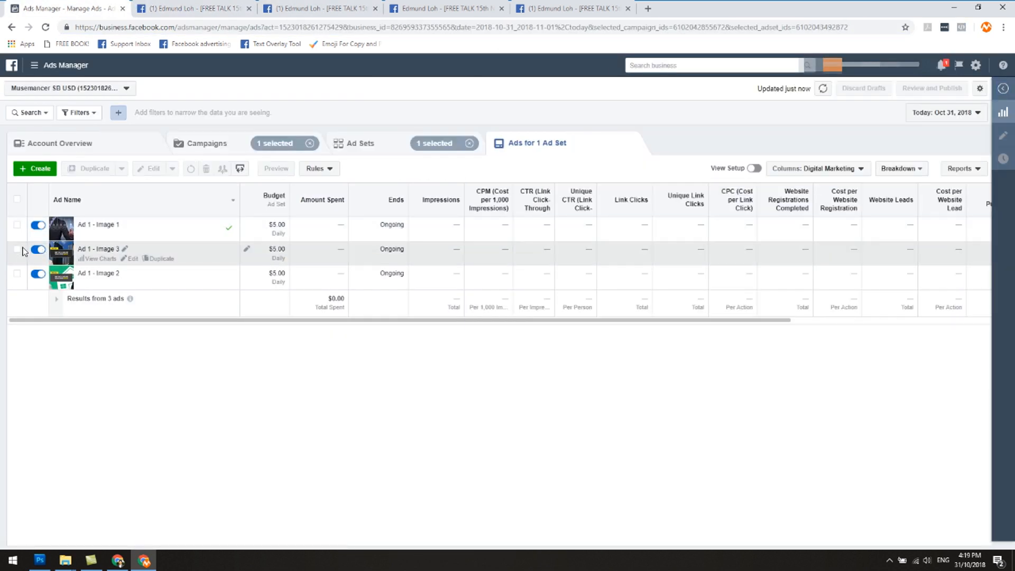
{"action": "left_click", "coordinate": [131, 283]}
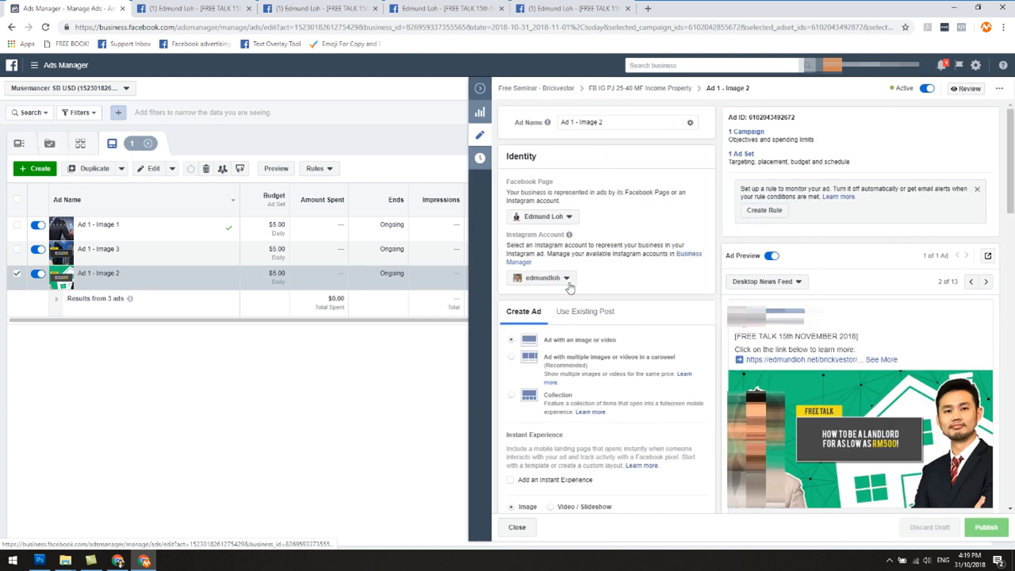
{"action": "left_click", "coordinate": [568, 317]}
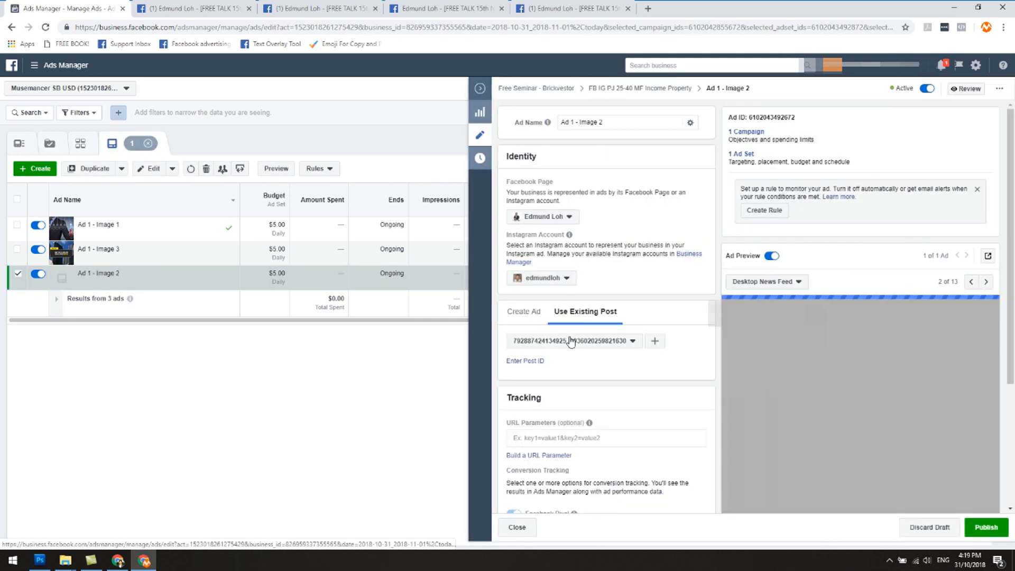
{"action": "left_click", "coordinate": [521, 362]}
{"action": "left_click", "coordinate": [445, 9]}
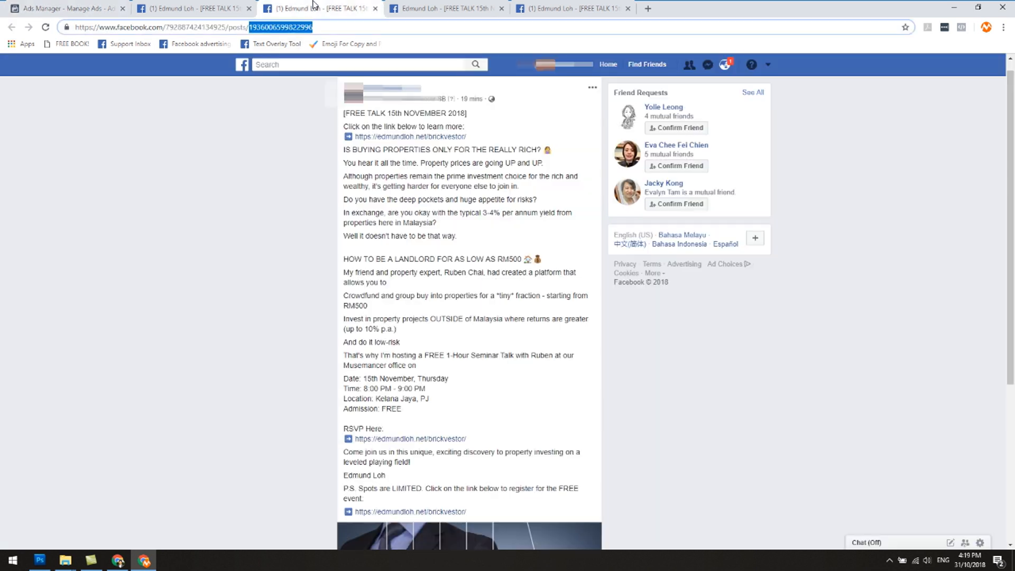
{"action": "scroll", "coordinate": [435, 244], "scroll_direction": "down", "scroll_amount": 4}
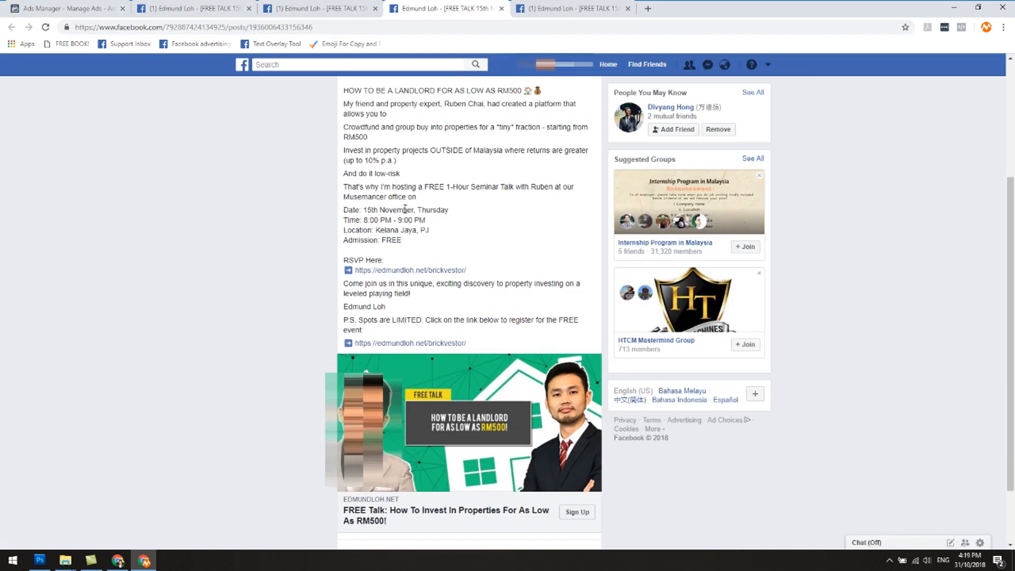
{"action": "left_click_drag", "start_coordinate": [249, 28], "coordinate": [318, 29]}
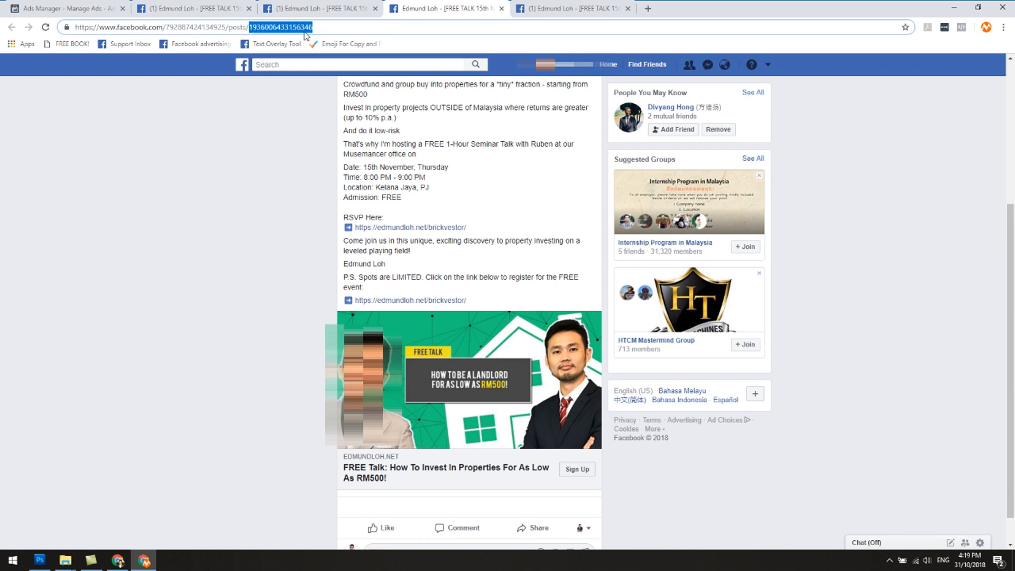
{"action": "right_click", "coordinate": [305, 35]}
{"action": "left_click", "coordinate": [331, 86]}
{"action": "left_click", "coordinate": [64, 8]}
Step: Submit the copied post ID for the Income Property ad set's Ad 1 - Image 2 and publish the change
{"action": "right_click", "coordinate": [542, 372]}
{"action": "right_click", "coordinate": [538, 365]}
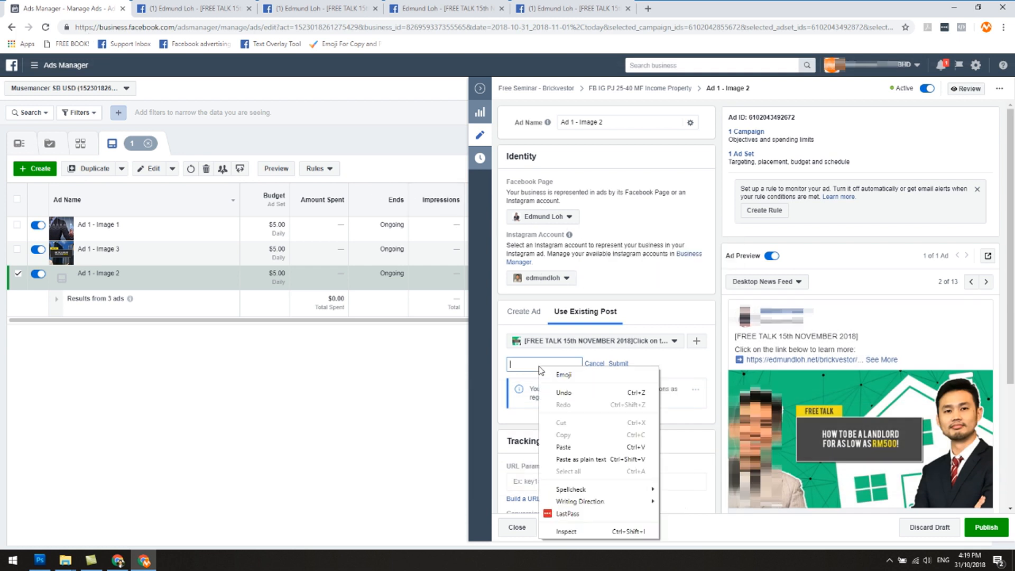
{"action": "left_click", "coordinate": [573, 450]}
{"action": "left_click", "coordinate": [619, 365]}
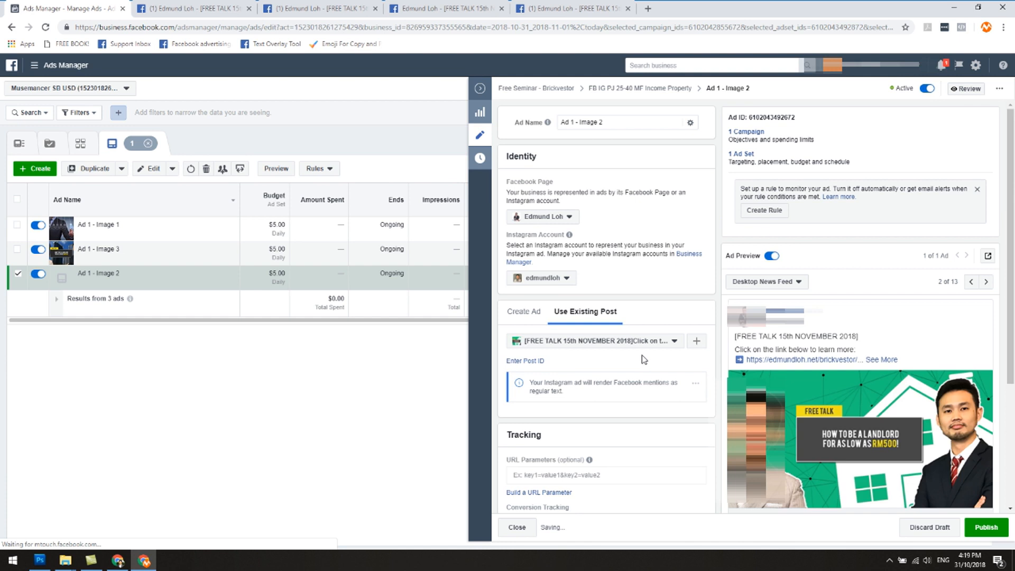
{"action": "scroll", "coordinate": [968, 472], "scroll_direction": "down", "scroll_amount": 3}
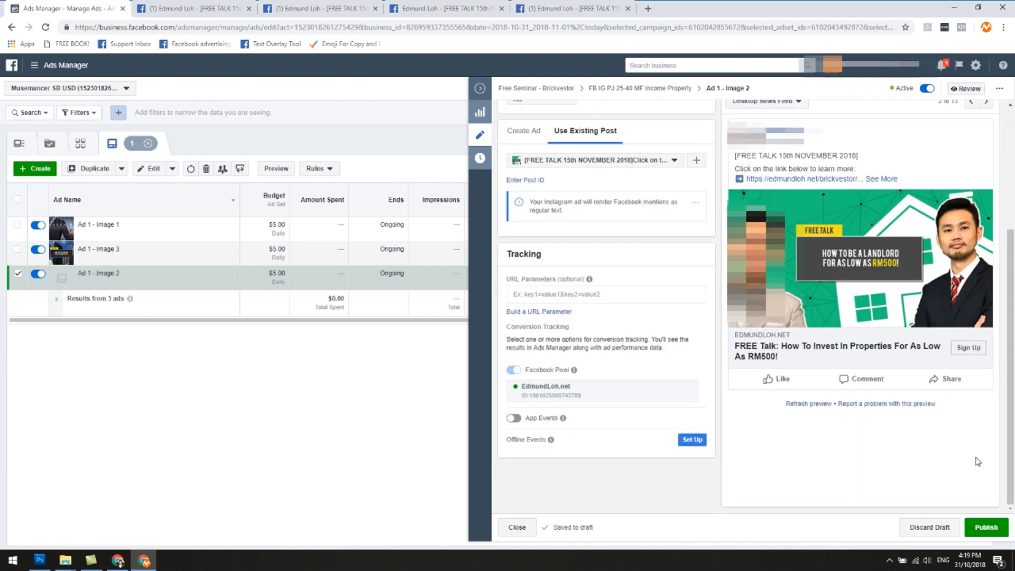
{"action": "left_click", "coordinate": [984, 528]}
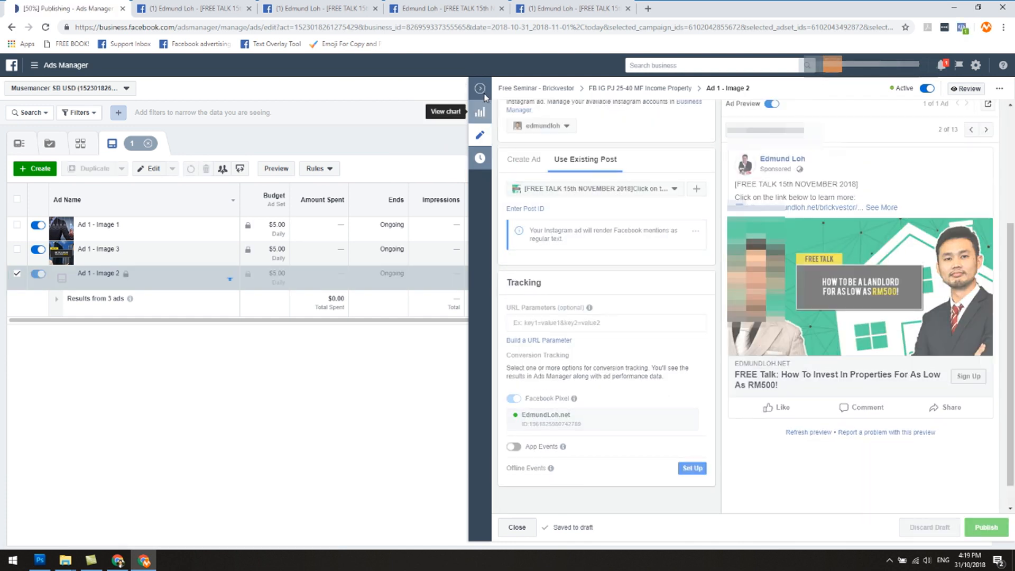
{"action": "left_click", "coordinate": [474, 98]}
{"action": "left_click", "coordinate": [132, 259]}
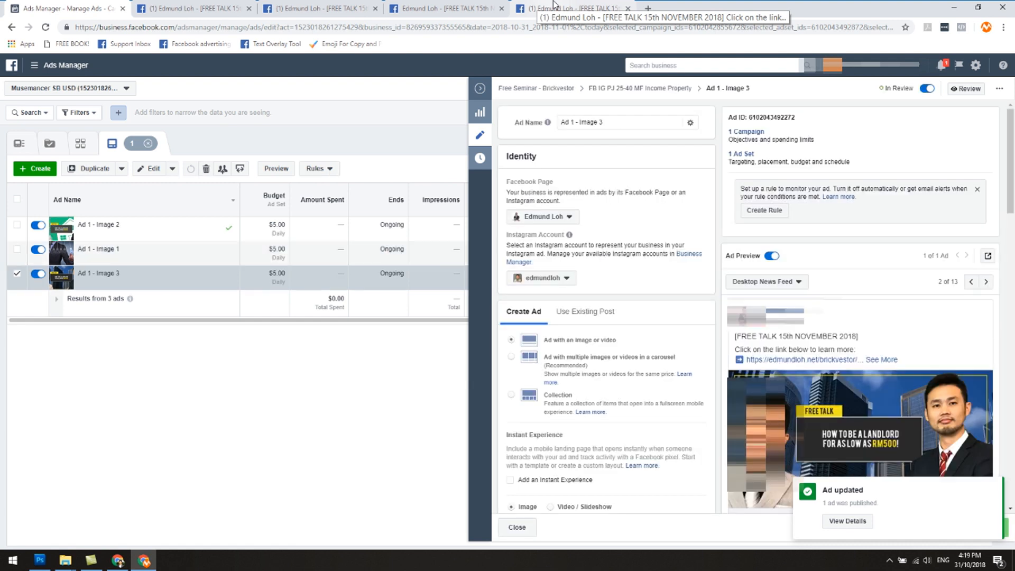
{"action": "left_click", "coordinate": [553, 4]}
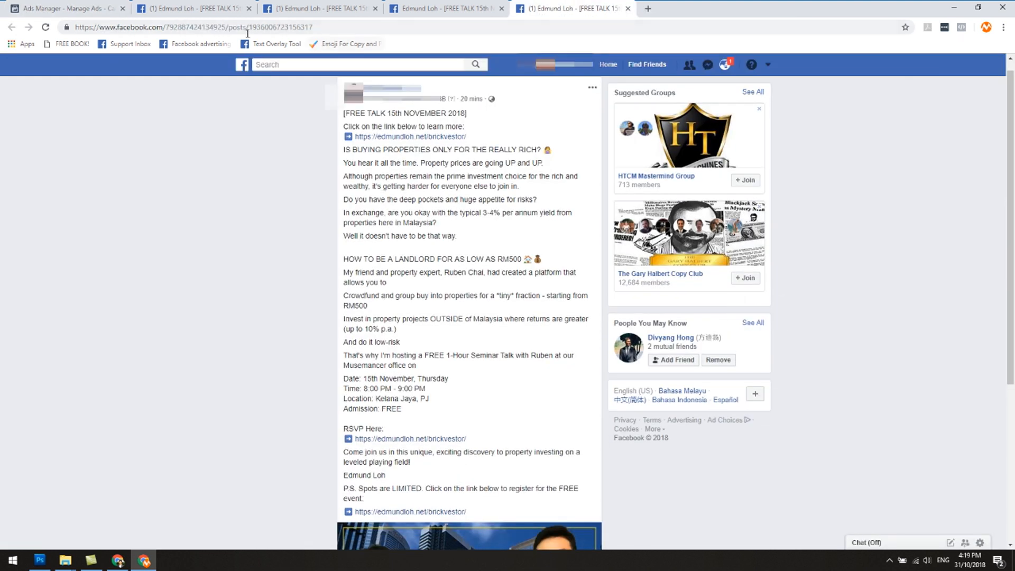
{"action": "left_click_drag", "start_coordinate": [250, 27], "coordinate": [316, 23]}
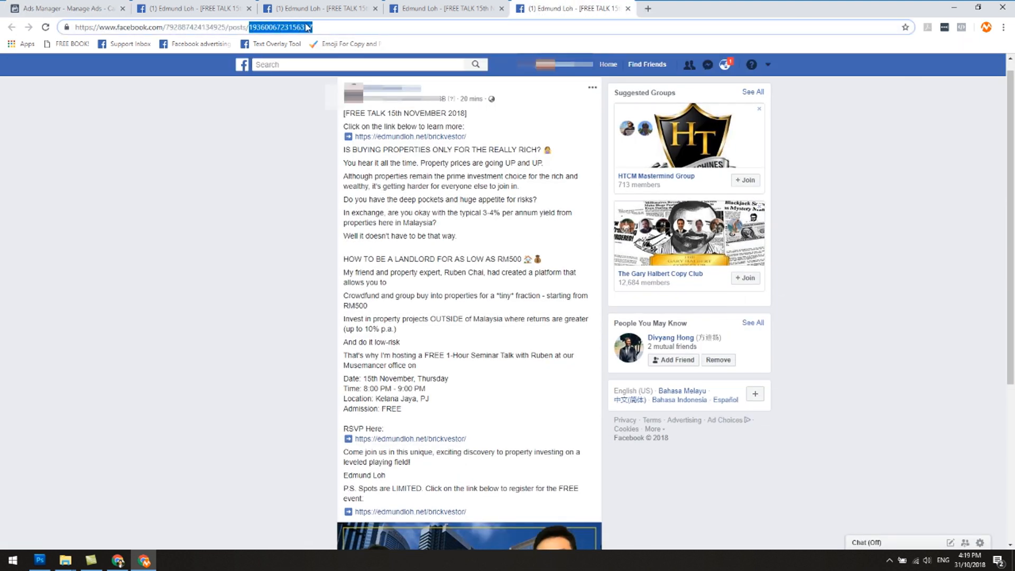
{"action": "right_click", "coordinate": [312, 29]}
{"action": "left_click", "coordinate": [321, 83]}
{"action": "key", "text": "ctrl+1"}
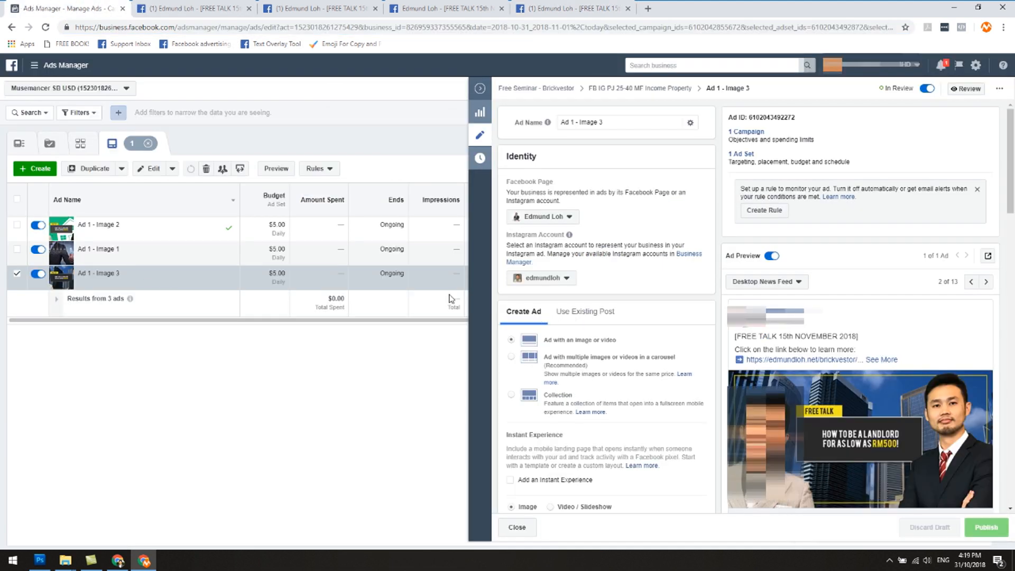
Step: Set the Income Property ad set's Ad 1 - Image 3 to use an existing post and submit the copied post ID
{"action": "left_click", "coordinate": [571, 317]}
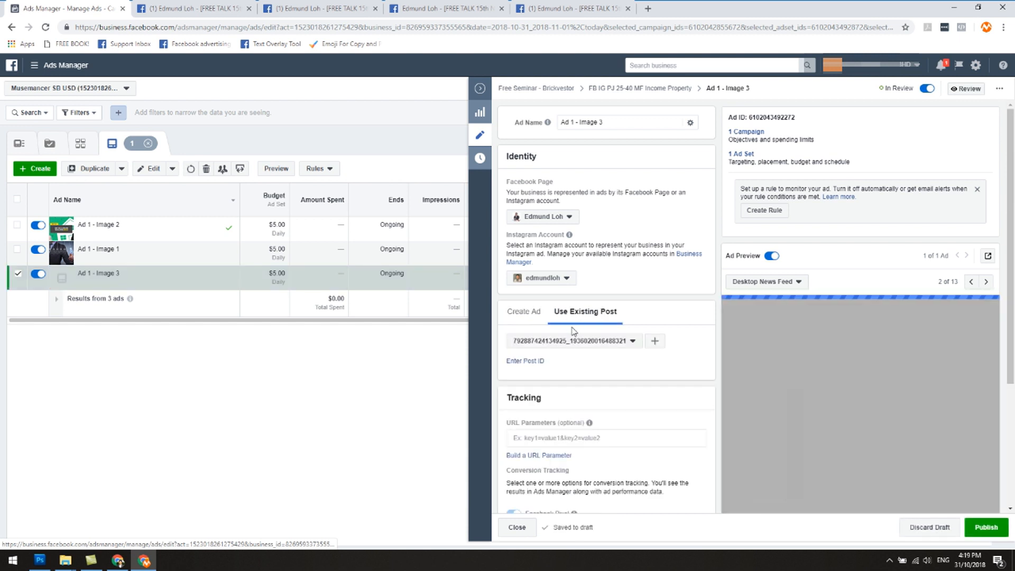
{"action": "left_click", "coordinate": [538, 365]}
{"action": "right_click", "coordinate": [543, 364]}
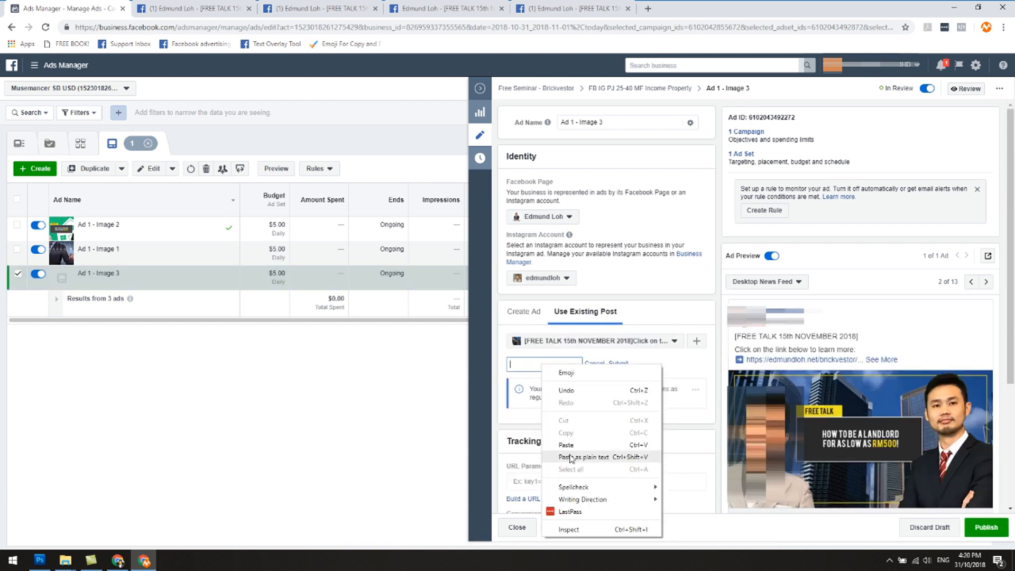
{"action": "left_click", "coordinate": [565, 445]}
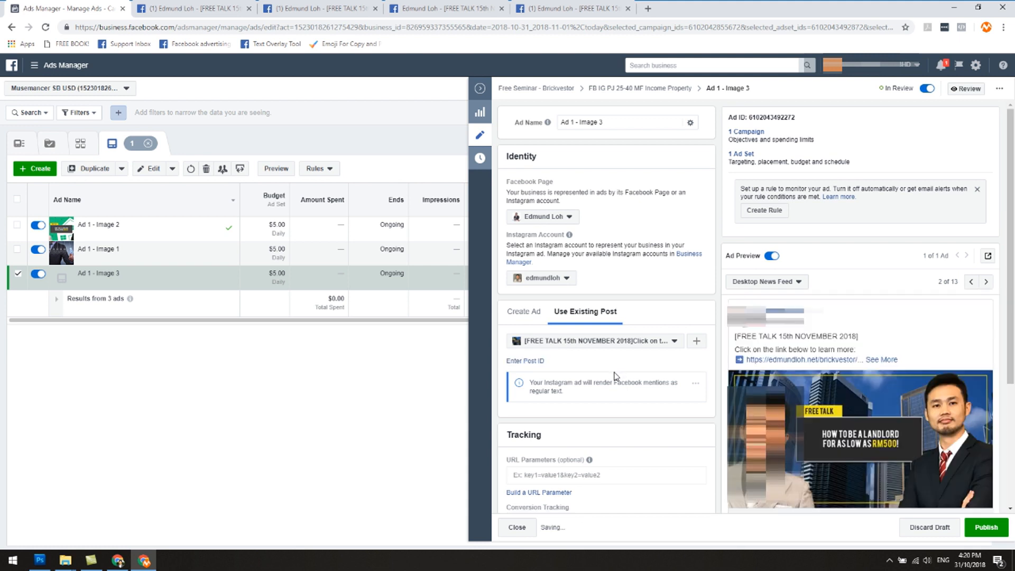
Step: Publish Ad 1 - Image 3 after checking it against the original post, and return to the campaign's ad sets
{"action": "left_click", "coordinate": [421, 8]}
{"action": "scroll", "coordinate": [545, 193], "scroll_direction": "down", "scroll_amount": 4}
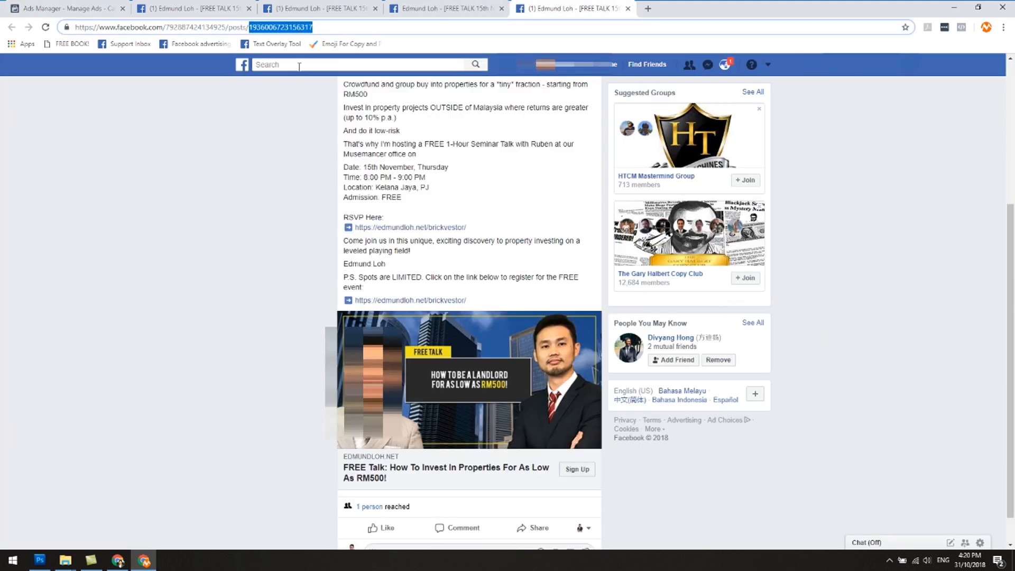
{"action": "left_click", "coordinate": [69, 8]}
{"action": "scroll", "coordinate": [856, 370], "scroll_direction": "down", "scroll_amount": 3}
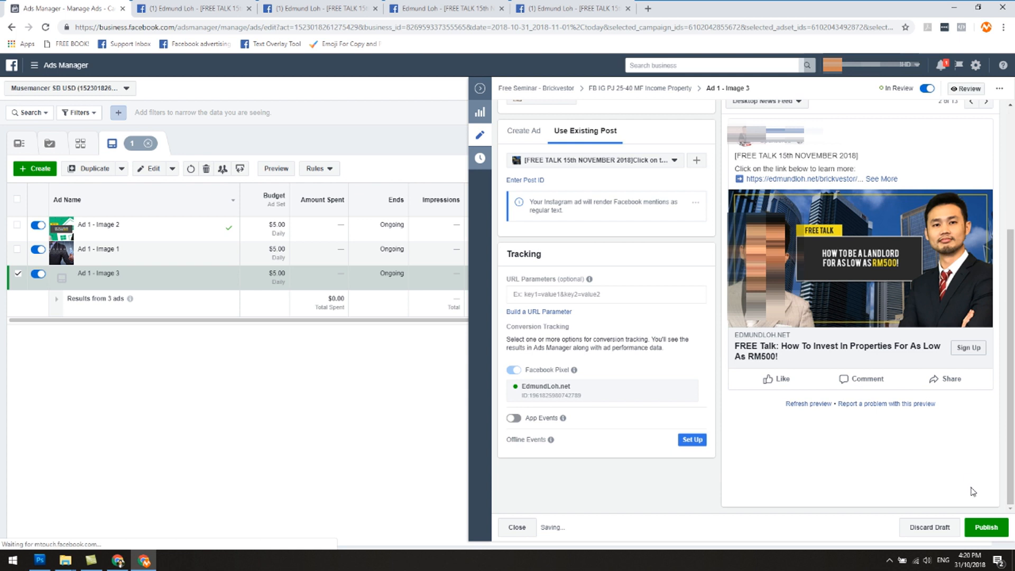
{"action": "left_click", "coordinate": [978, 524]}
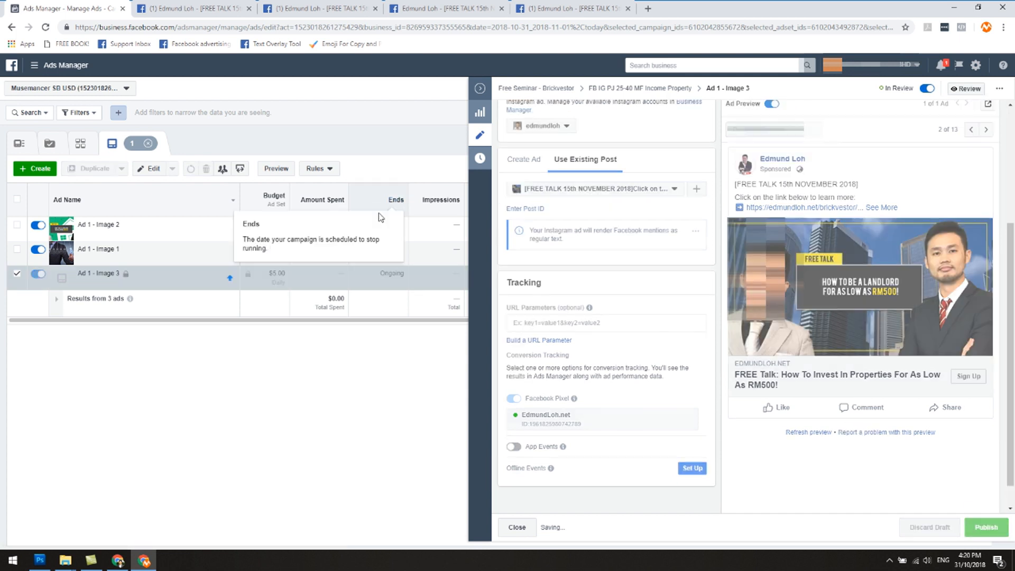
{"action": "left_click", "coordinate": [481, 90]}
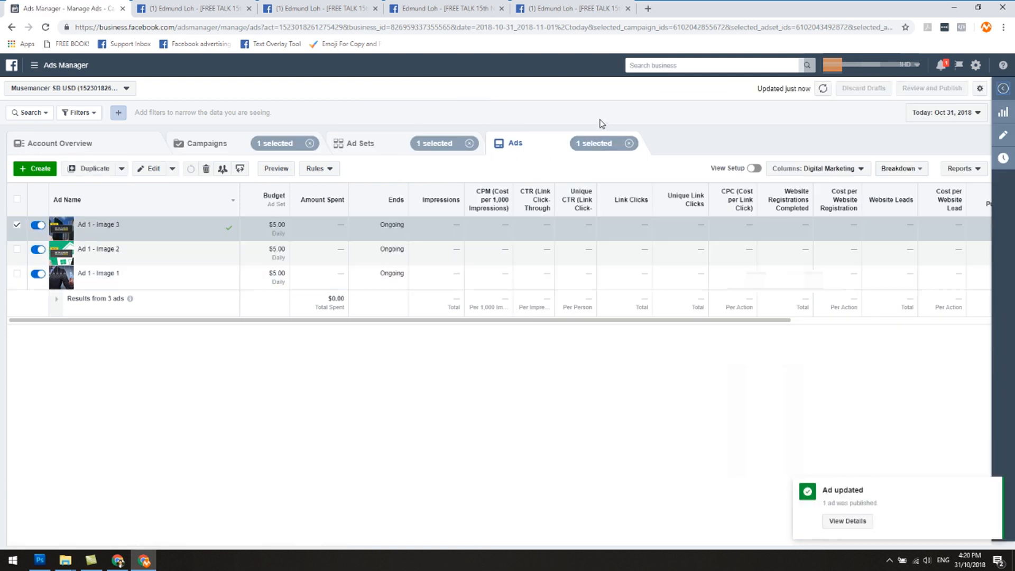
{"action": "left_click", "coordinate": [358, 143]}
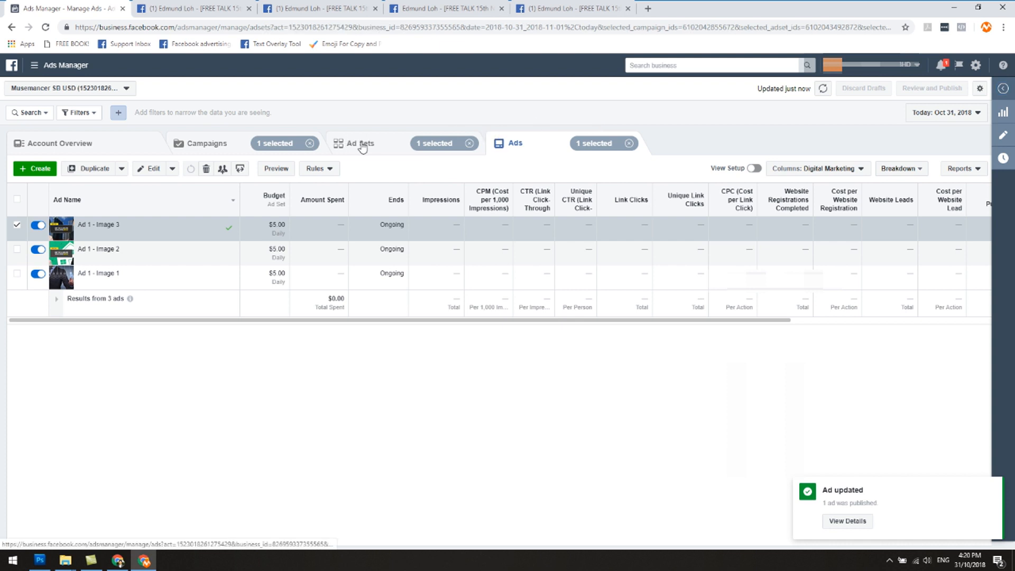